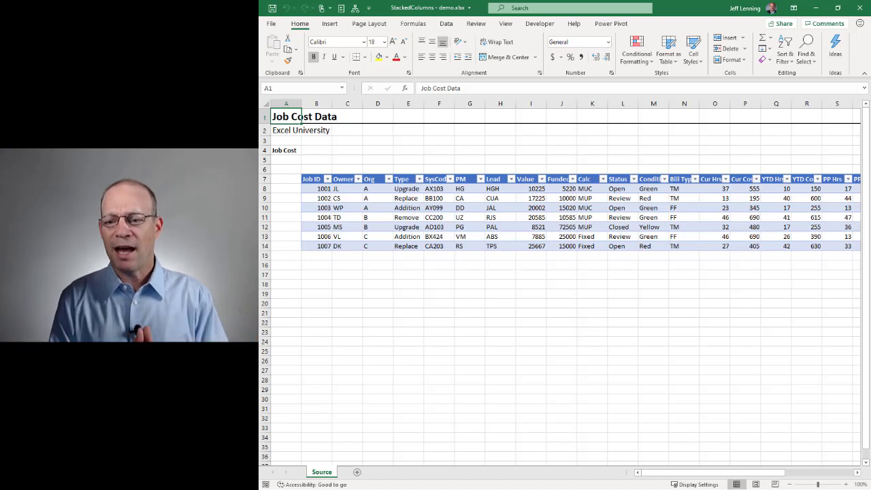
Step: Preview the sheet, then load the job cost table into Power Query via From Table/Range
key(ctrl+p)
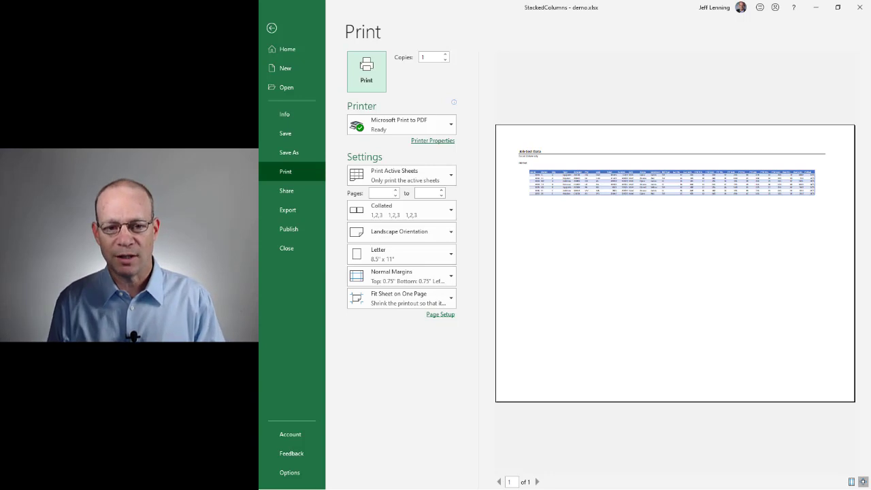
key(Escape)
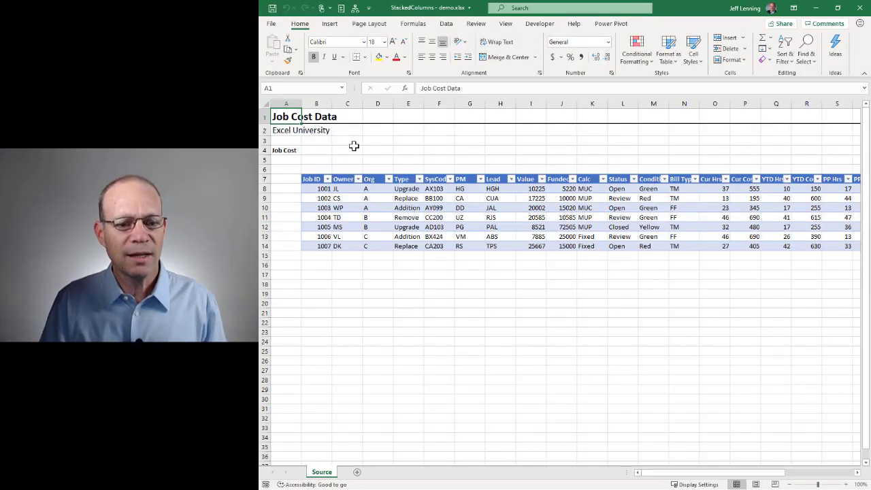
click(340, 188)
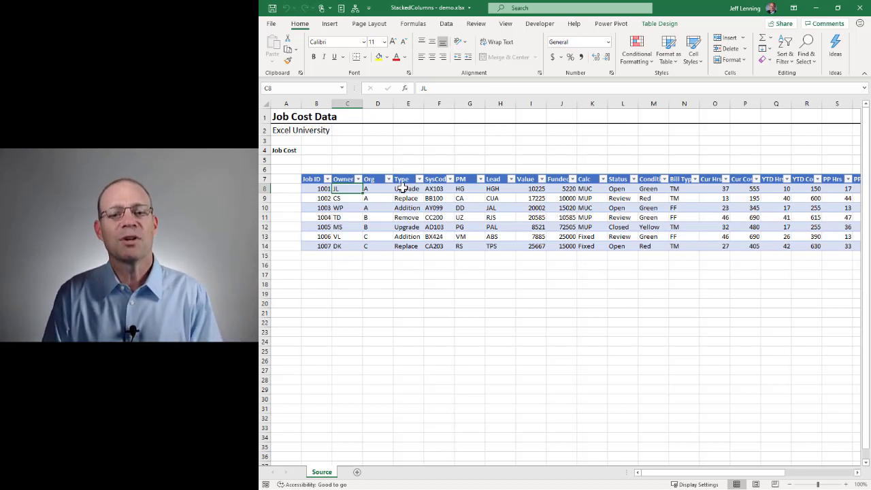
click(321, 188)
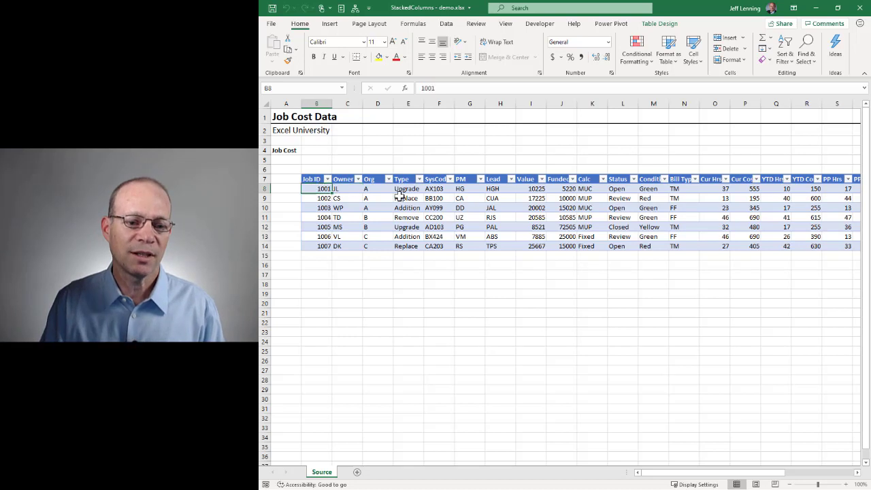
click(411, 198)
click(404, 189)
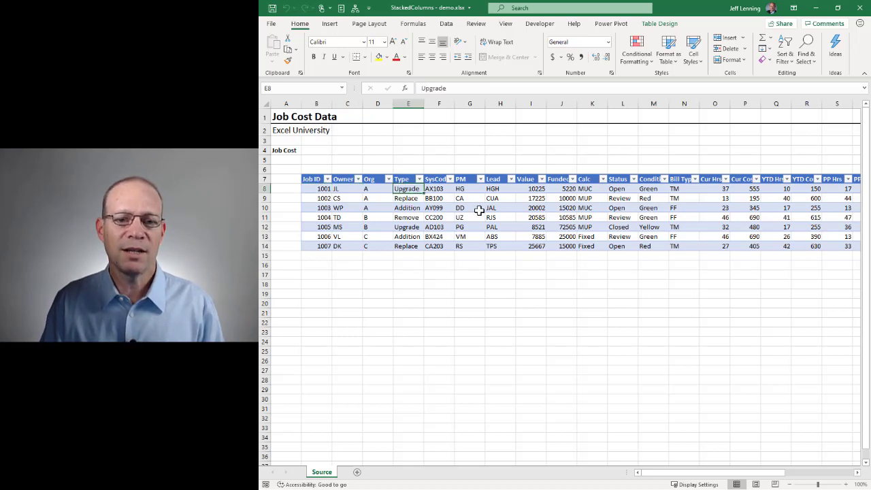
click(447, 24)
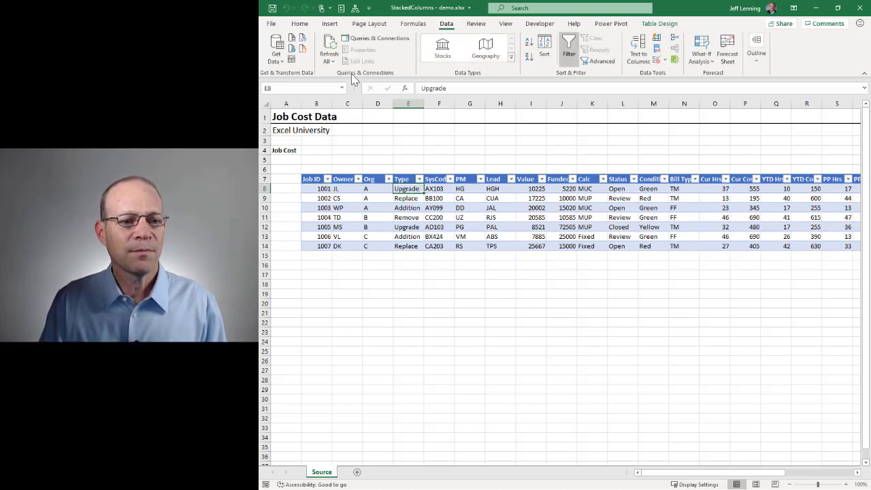
click(291, 62)
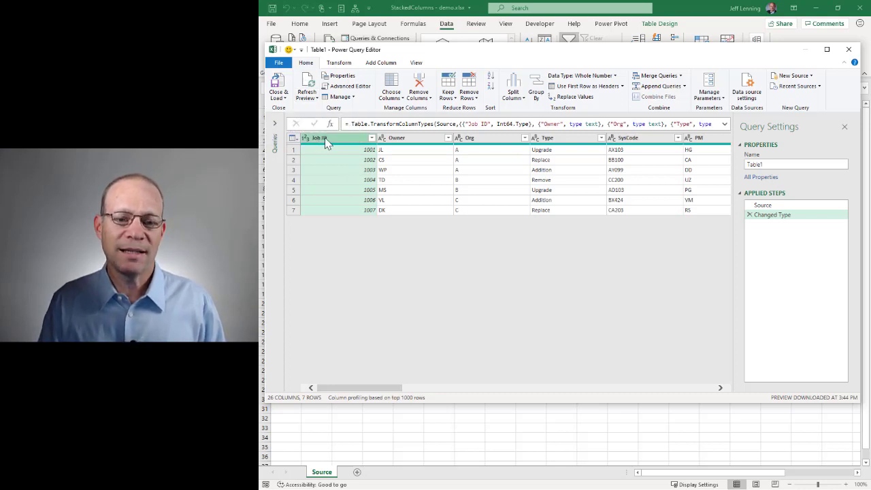
Step: Keep only the Job ID column and demote its header into row 1
click(418, 98)
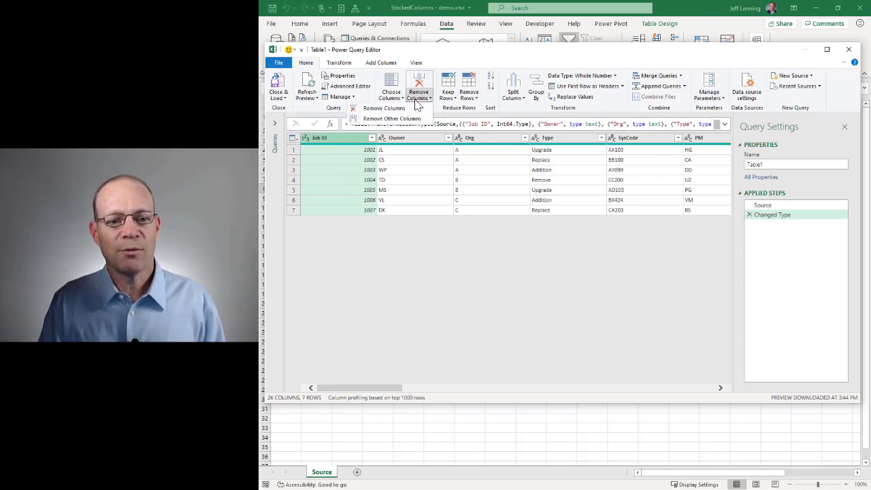
click(407, 120)
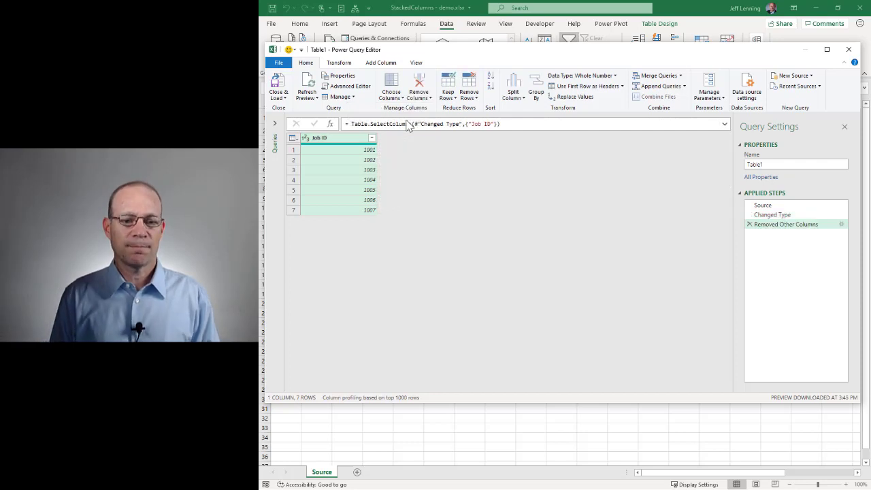
click(337, 62)
click(310, 98)
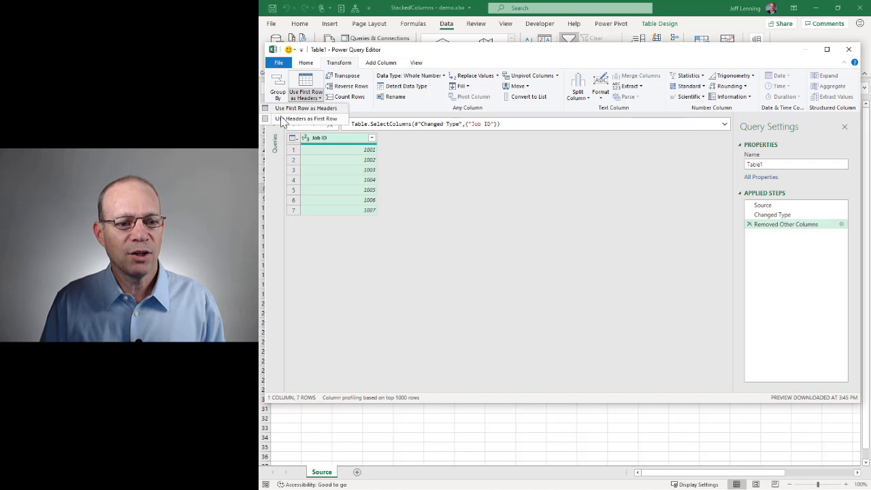
click(330, 119)
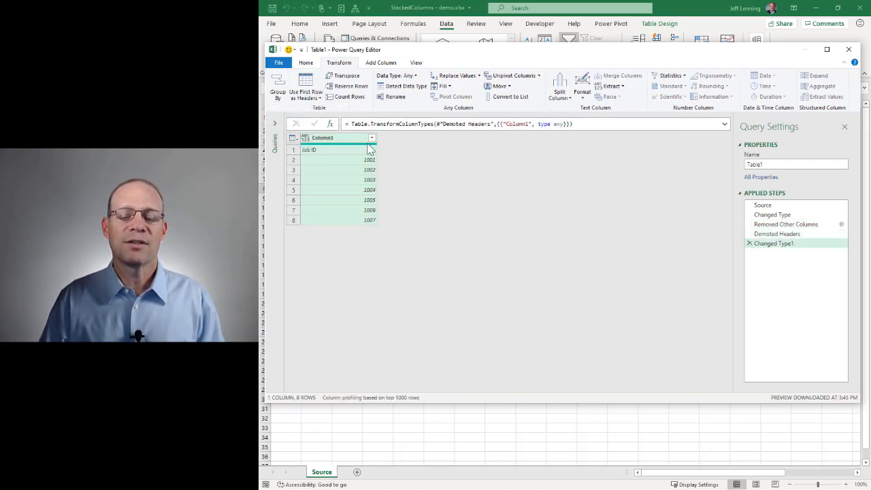
mouse_move(370, 149)
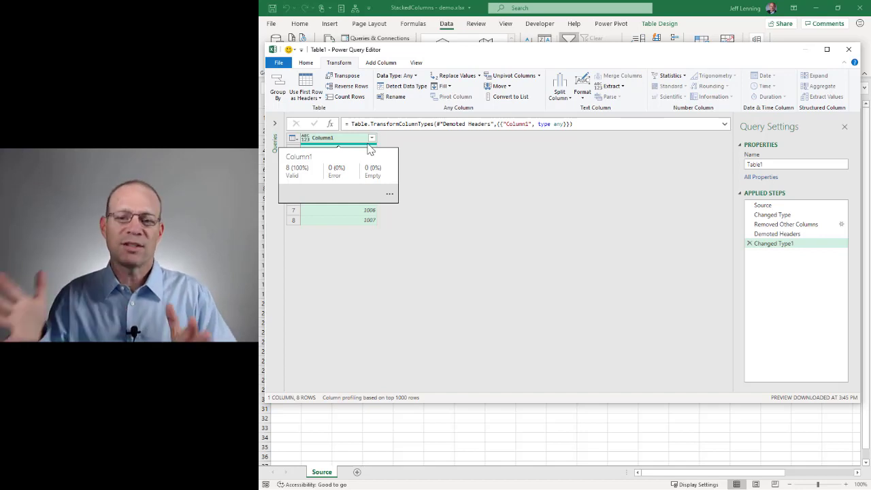
Step: Add an Index column numbered from 1
click(381, 65)
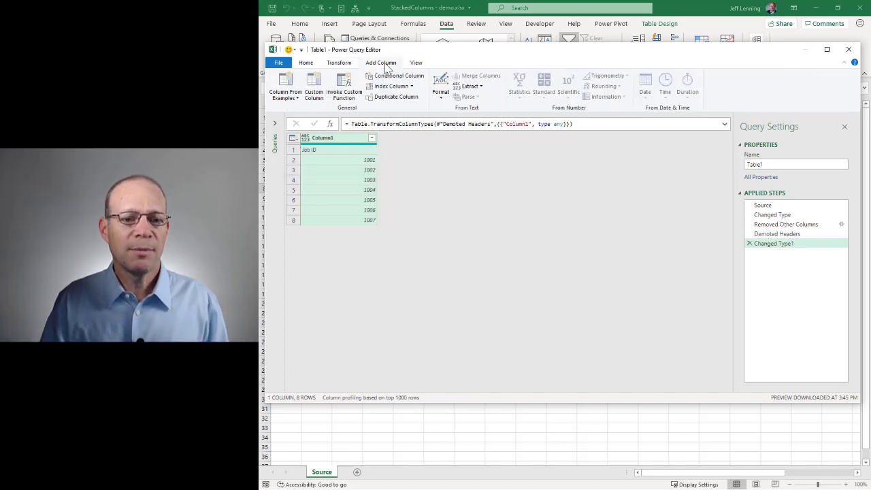
click(411, 87)
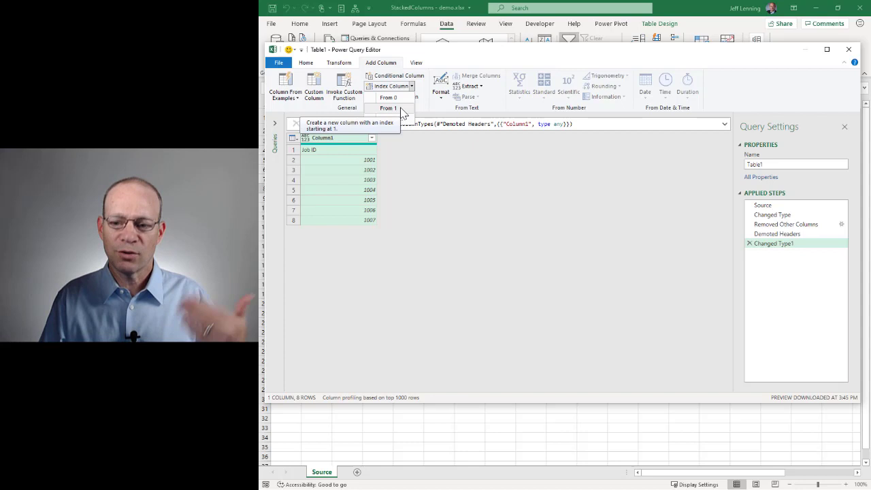
click(401, 109)
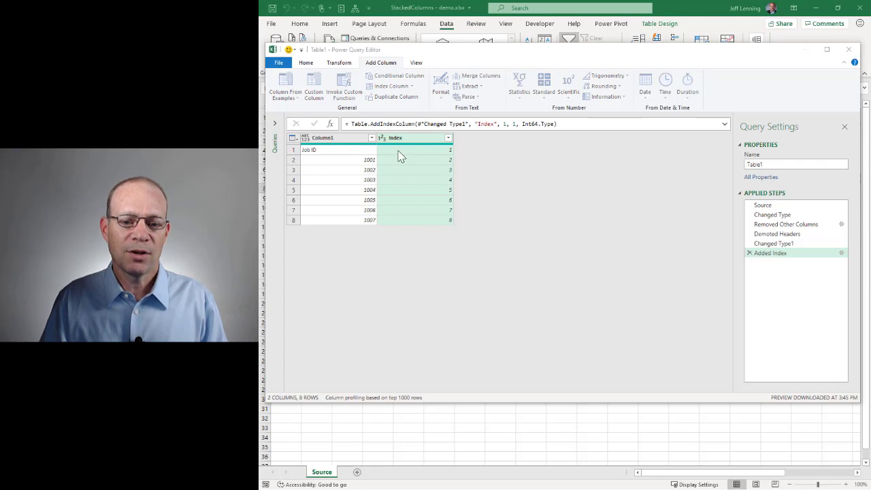
Step: Add a custom column named Row with formula 1, and rename the query Row1
drag(370, 148, 320, 146)
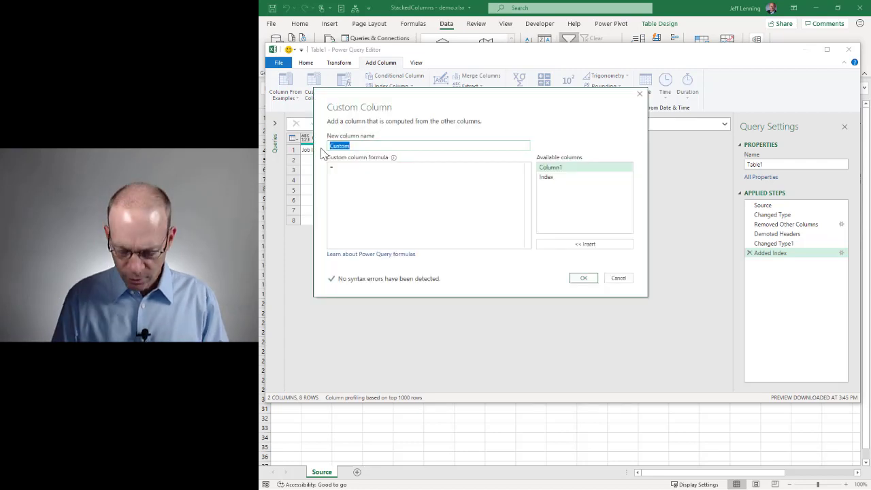
text(Row)
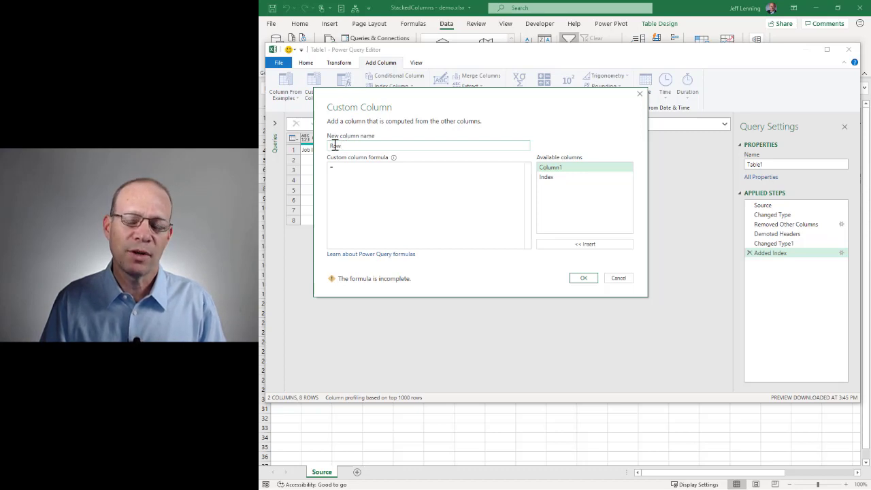
click(345, 169)
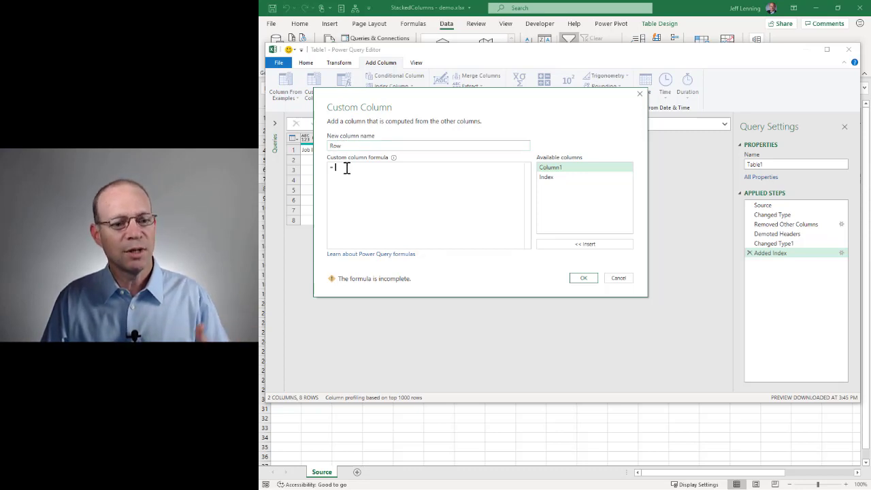
text(1)
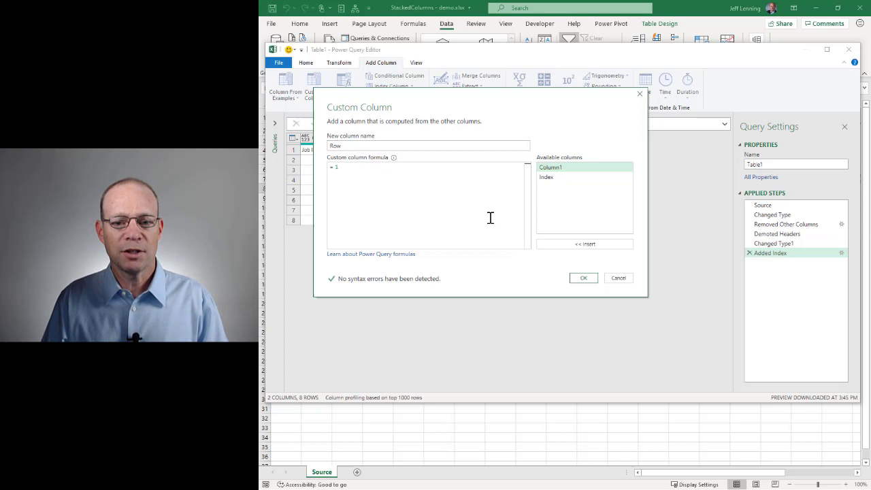
click(582, 278)
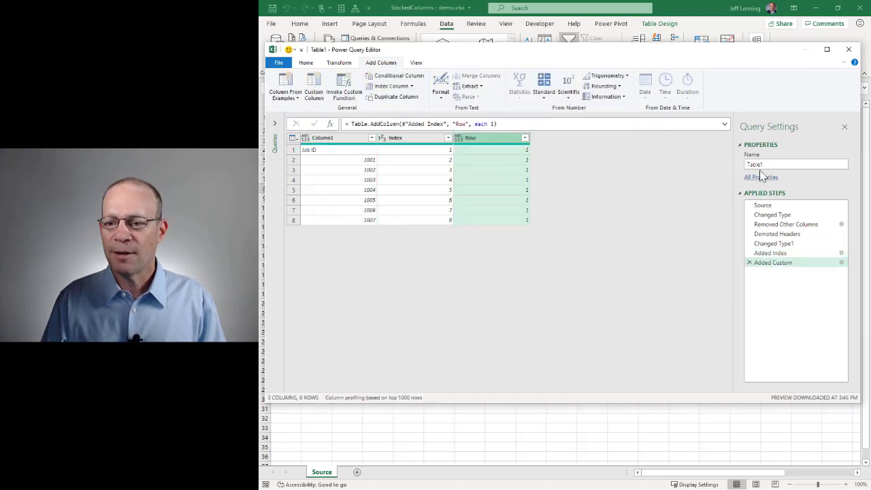
double_click(768, 164)
text(Row1)
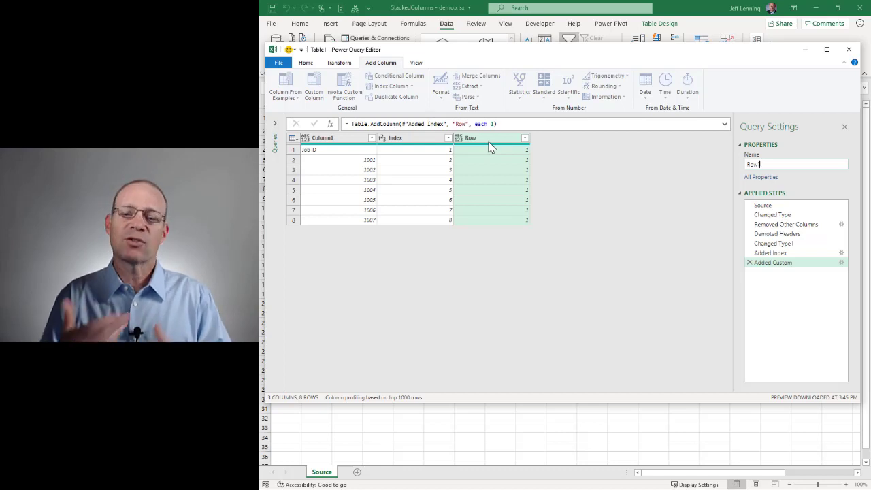
Step: Close & Load Row1 with Only Create Connection selected in Import Data
click(307, 63)
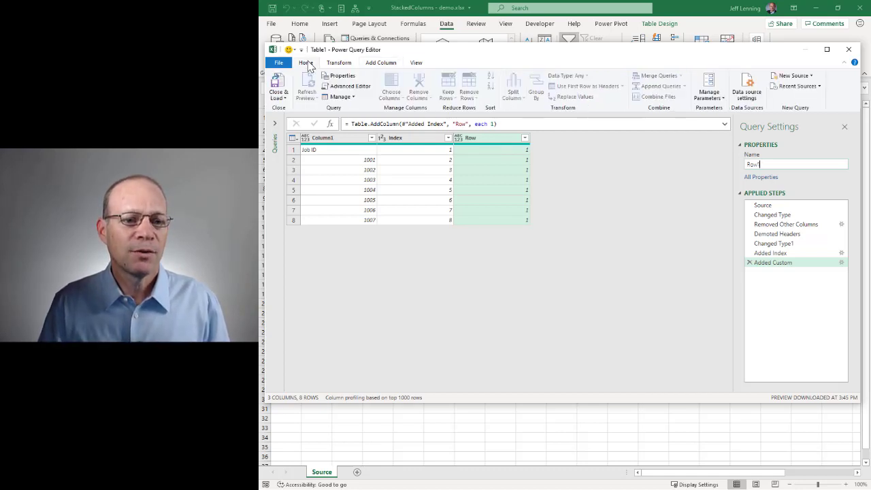
click(281, 98)
click(289, 120)
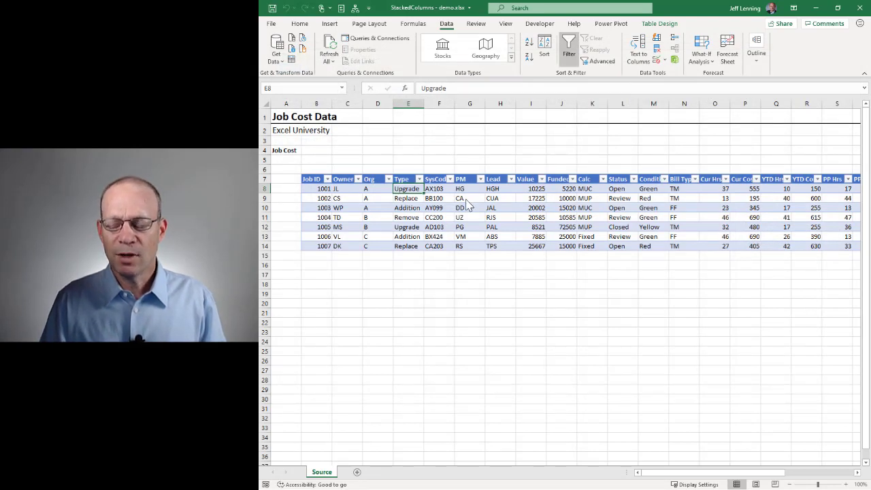
click(680, 282)
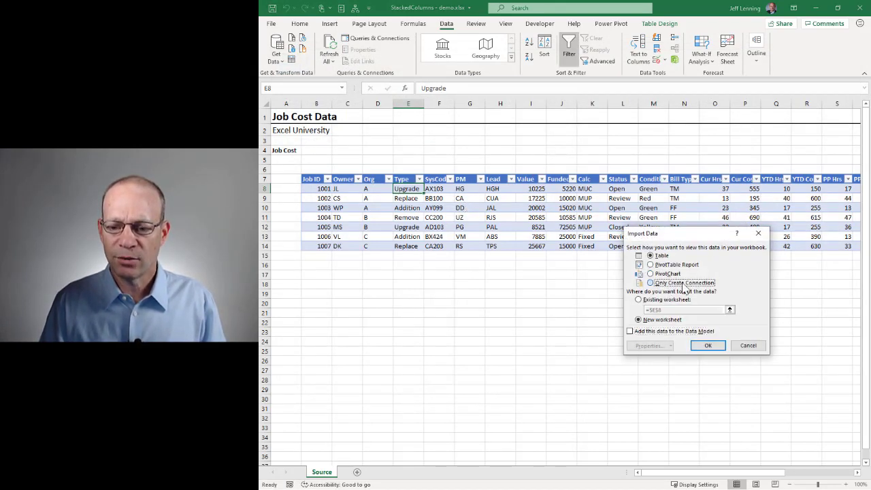
click(708, 346)
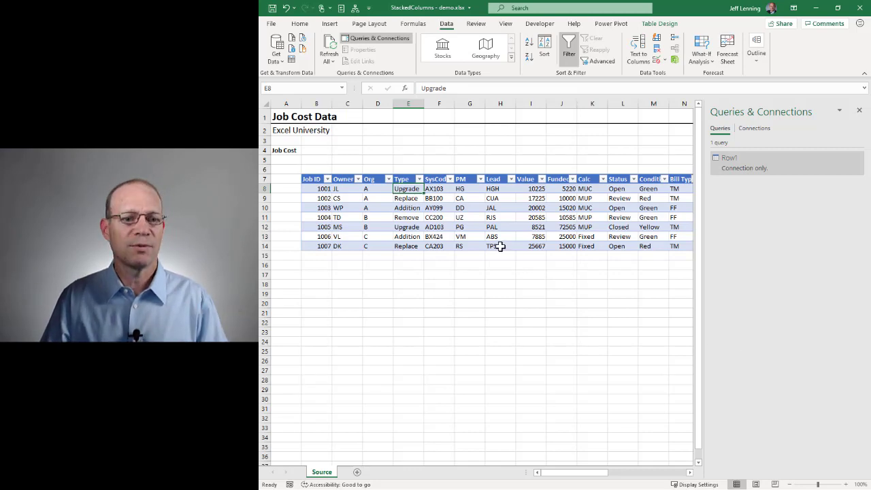
Step: Start a new query from Table1 keeping only the columns Owner through Bill Type
click(292, 61)
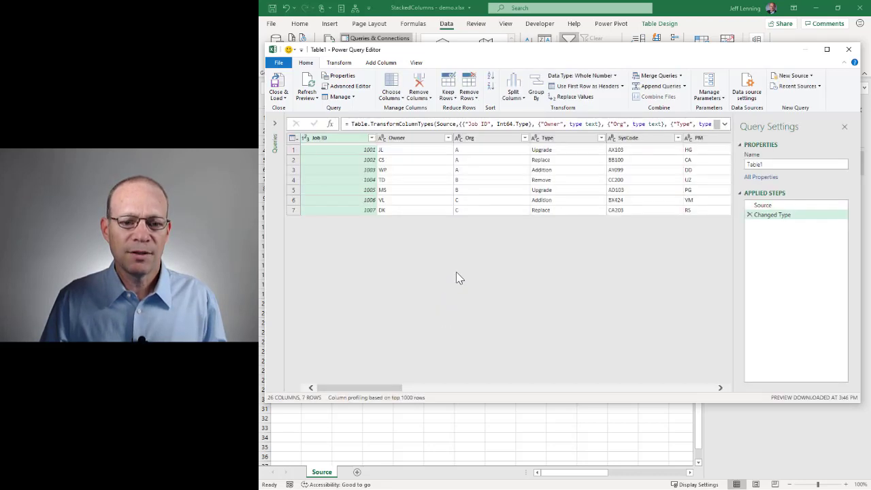
click(395, 138)
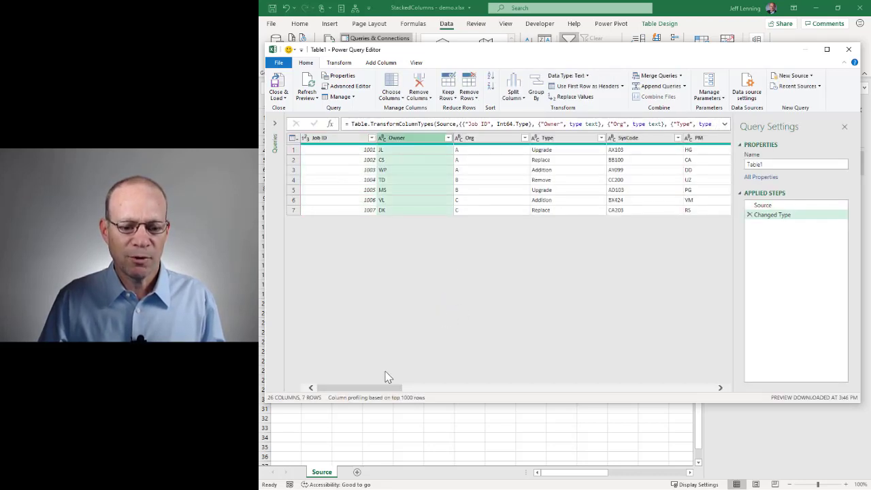
drag(372, 393, 510, 393)
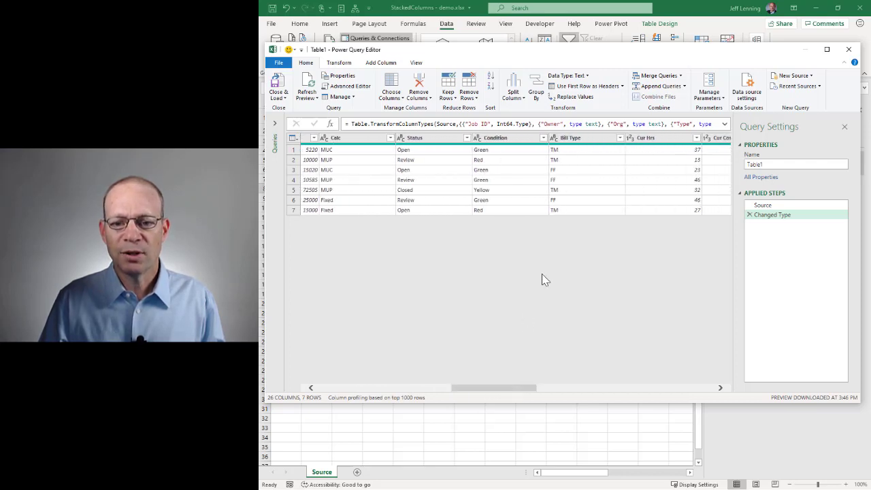
shift+click(573, 139)
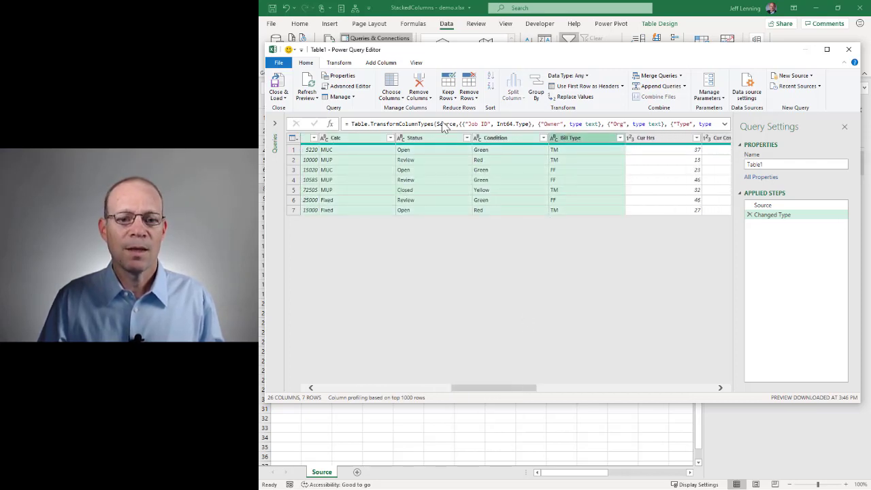
click(422, 102)
click(394, 128)
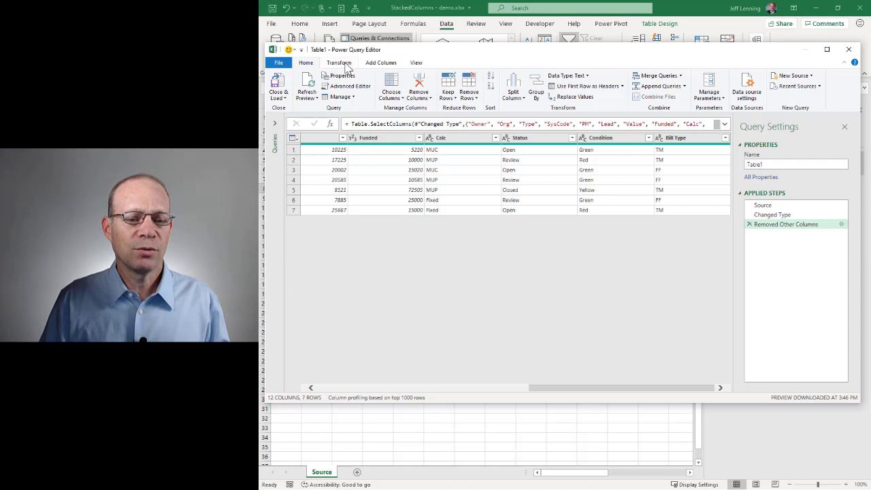
Step: Demote the column headers such as Funded, Calc and Status into row 1
click(346, 62)
click(319, 98)
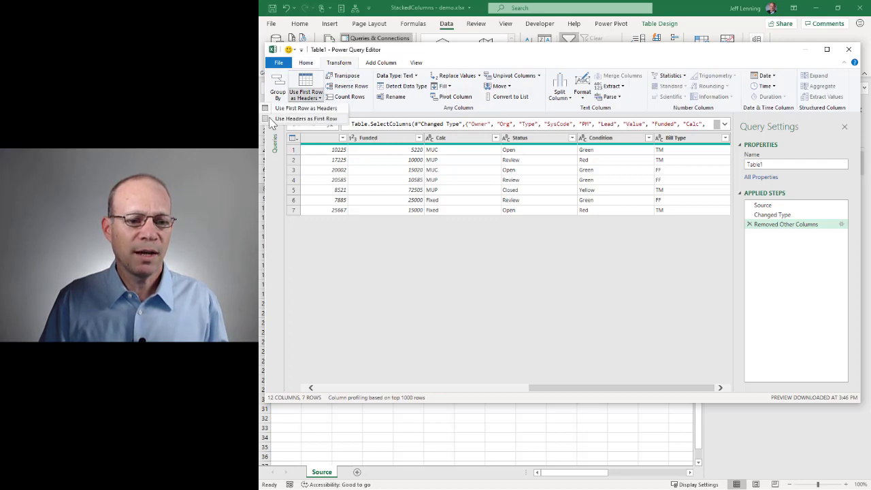
click(320, 120)
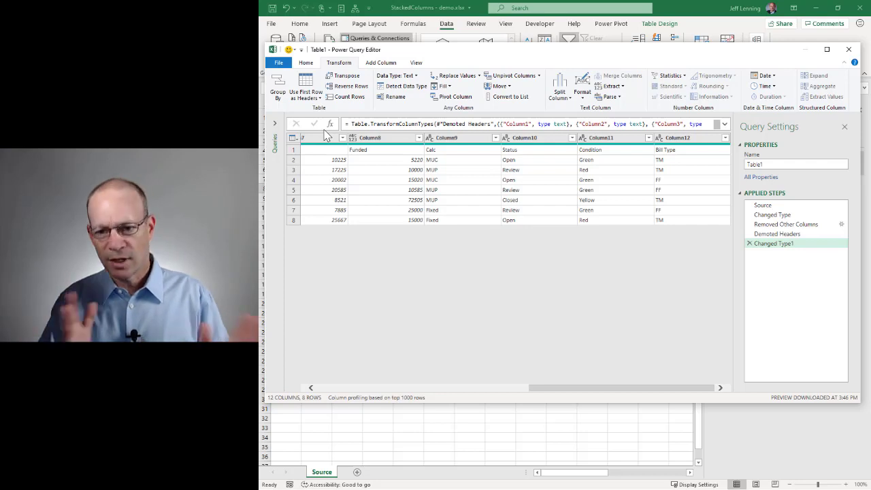
Step: Add an Index column numbered from 1
click(379, 64)
click(391, 85)
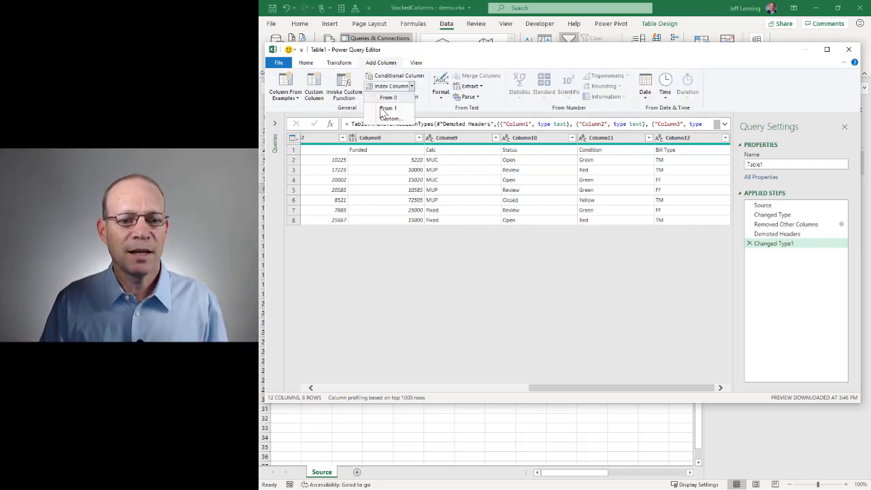
click(397, 112)
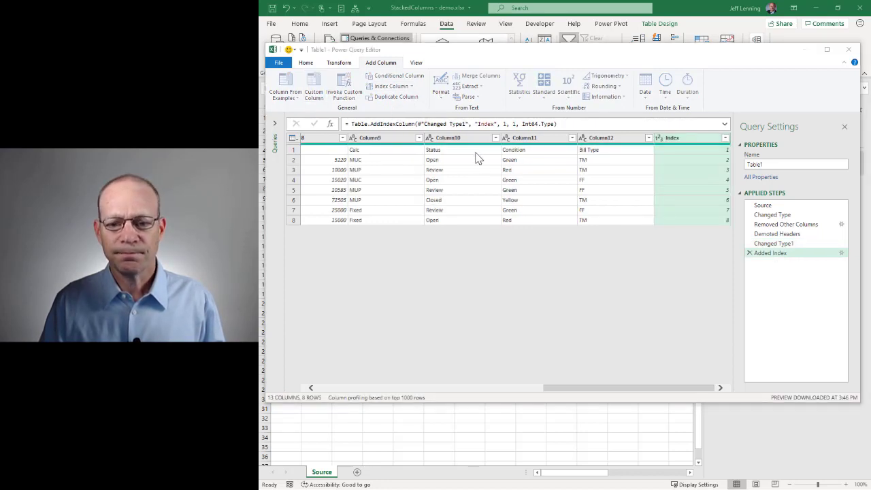
Step: Add a custom column named Row with formula 2
key(alt+a)
key(c)
double_click(382, 147)
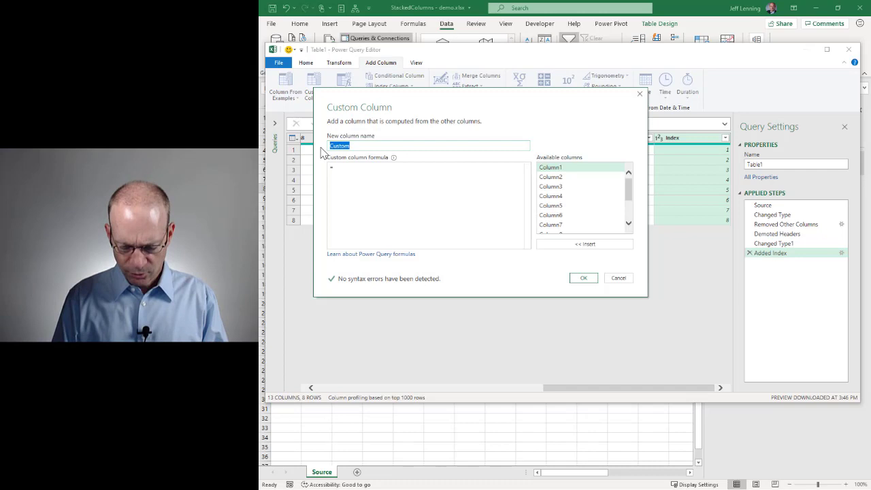
text(Row)
click(354, 170)
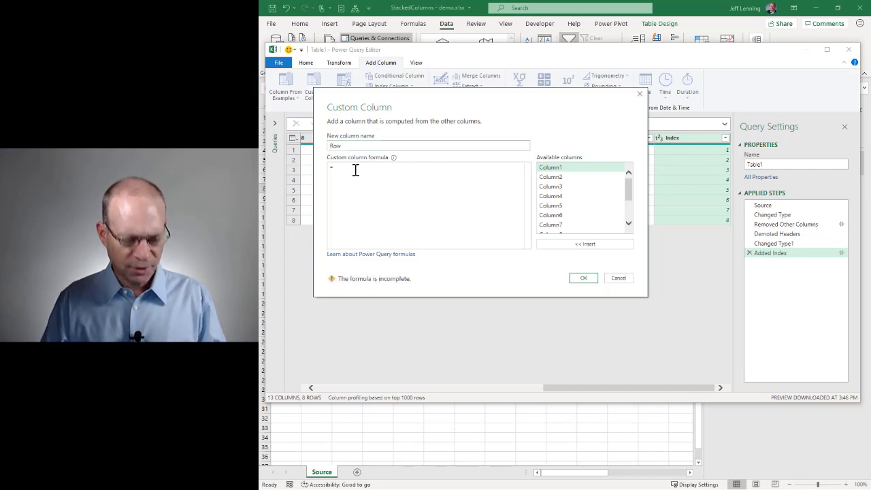
text(2)
click(583, 277)
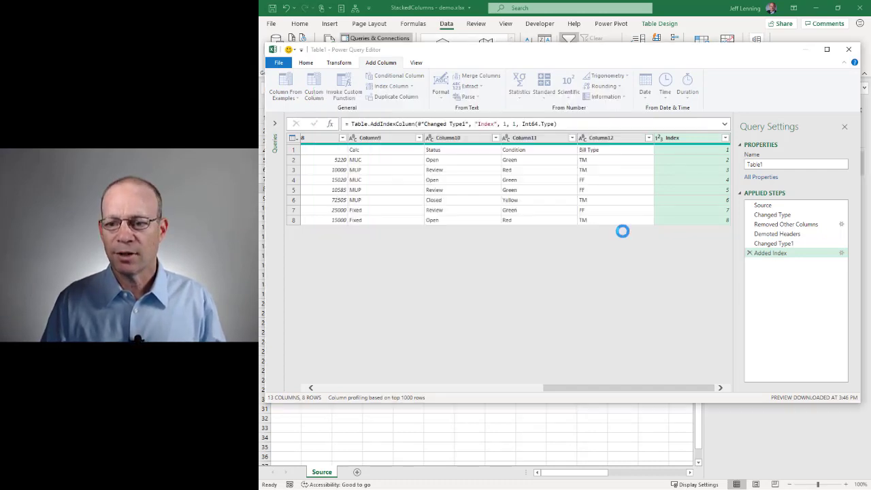
Step: Rename the query Row2 and load it as a connection only
click(774, 166)
key(ctrl+a)
text(Row)
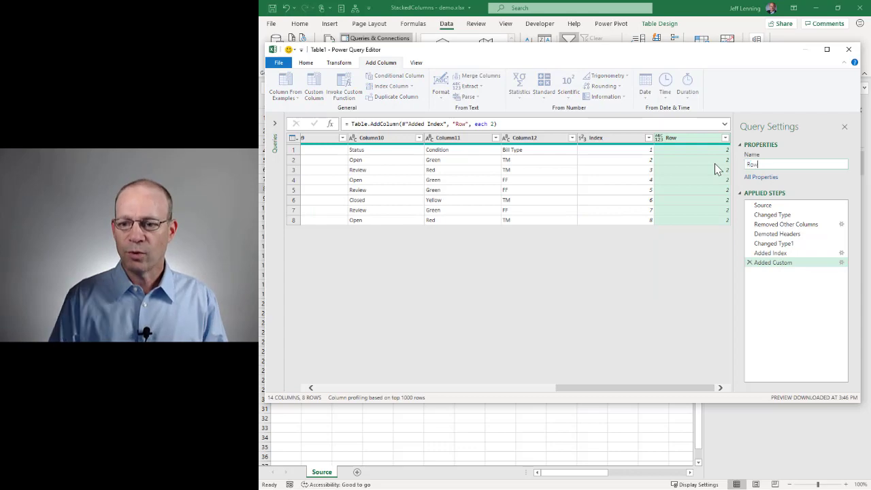
text(2)
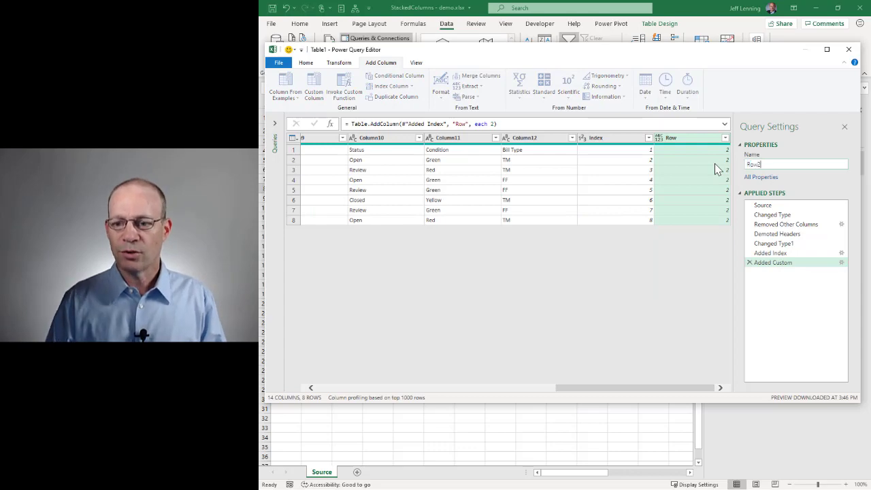
click(306, 63)
click(289, 102)
click(296, 123)
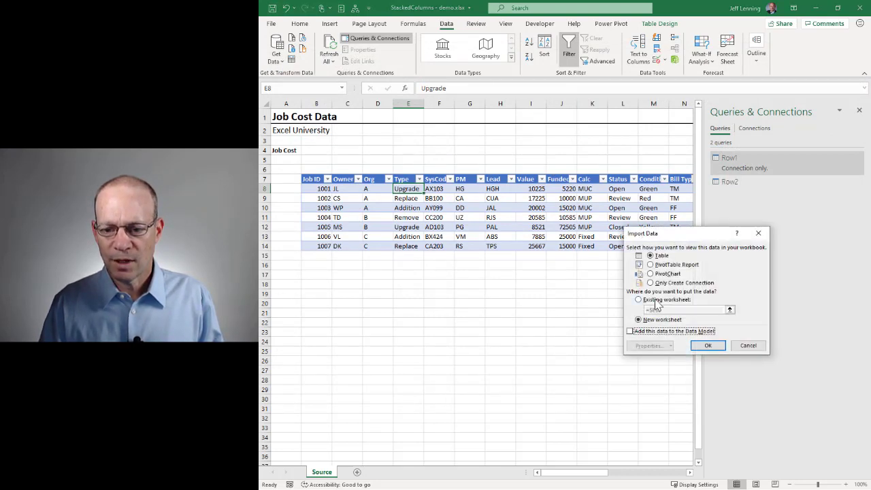
click(669, 282)
click(708, 344)
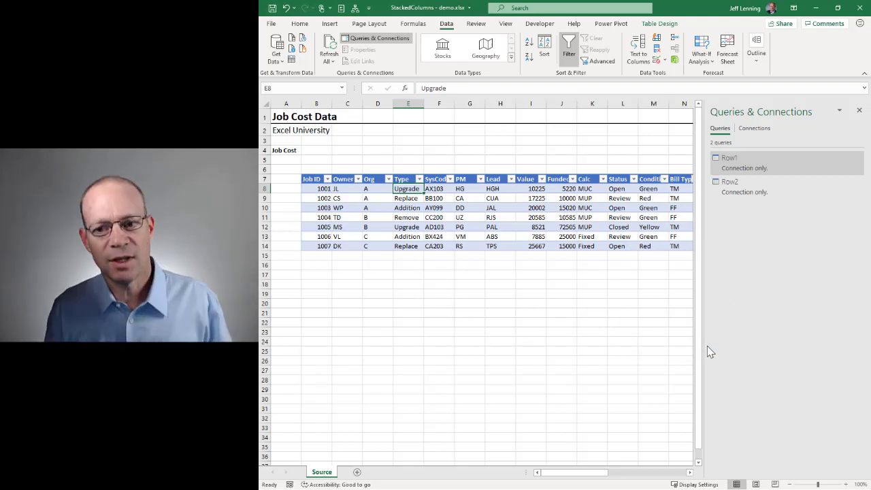
Step: Create a new Table1 query keeping only the 13 columns Cur Hrs through PctBud
click(292, 59)
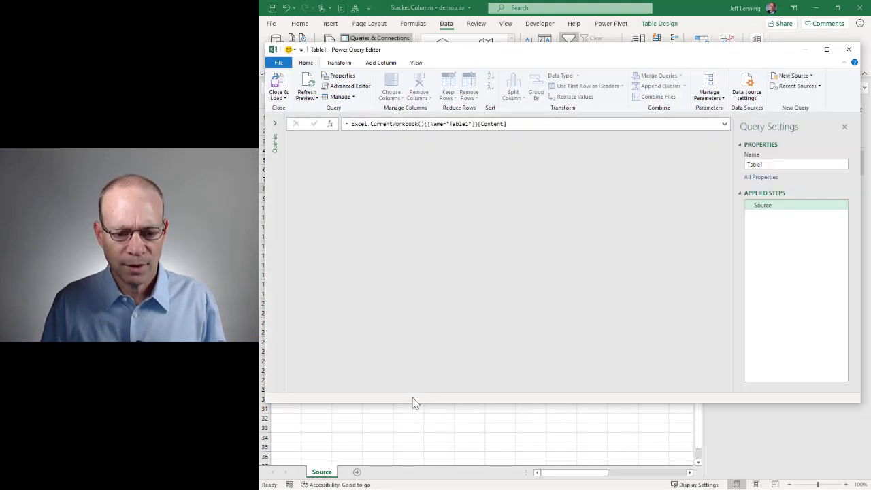
drag(371, 388, 731, 387)
click(523, 139)
shift+click(680, 139)
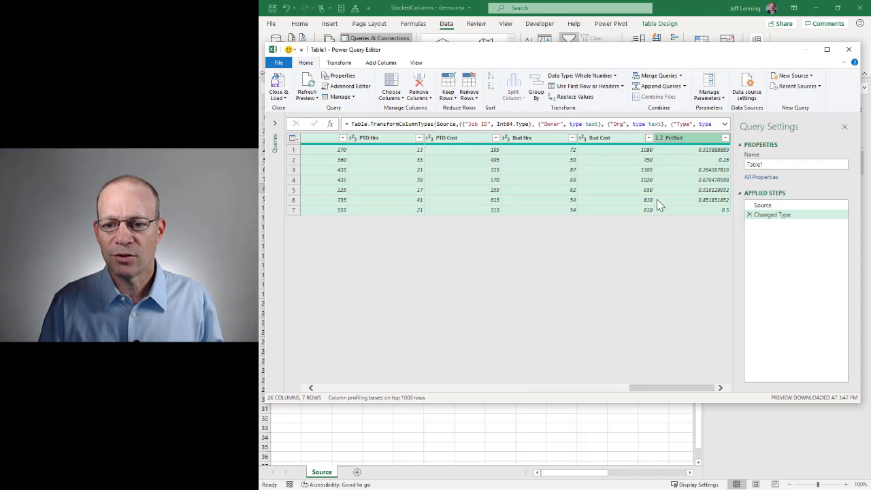
click(418, 96)
click(403, 119)
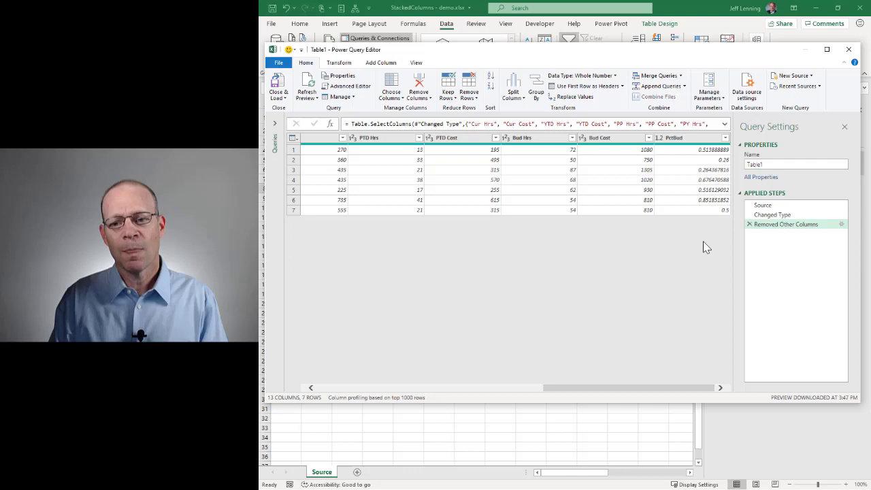
click(688, 139)
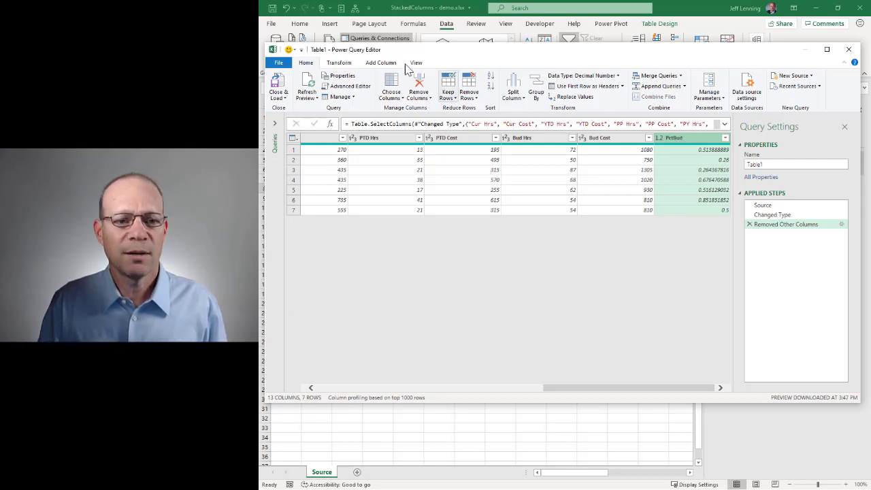
Step: Multiply PctBud by 100, round it to 0 decimals, and add a '%' suffix
click(340, 62)
click(692, 86)
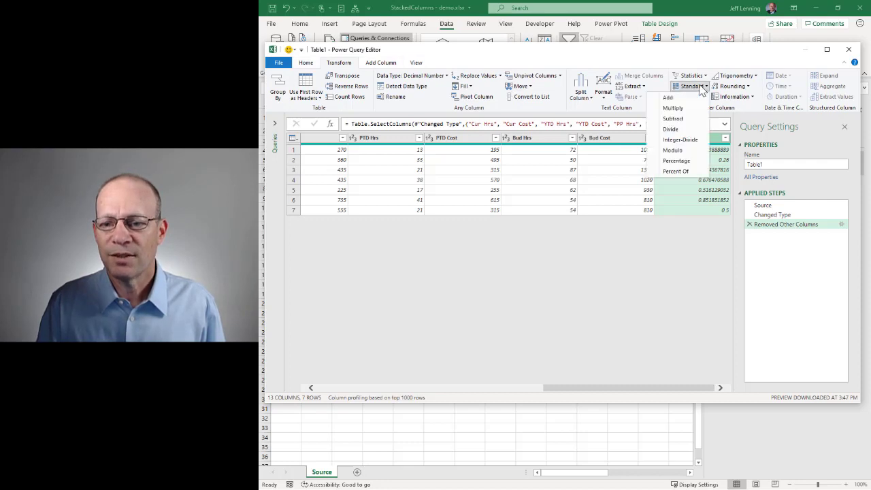
click(673, 108)
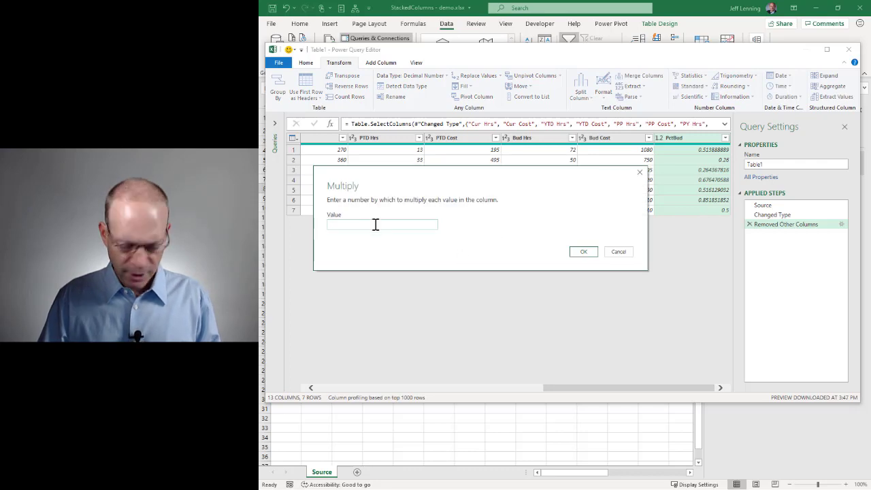
click(583, 251)
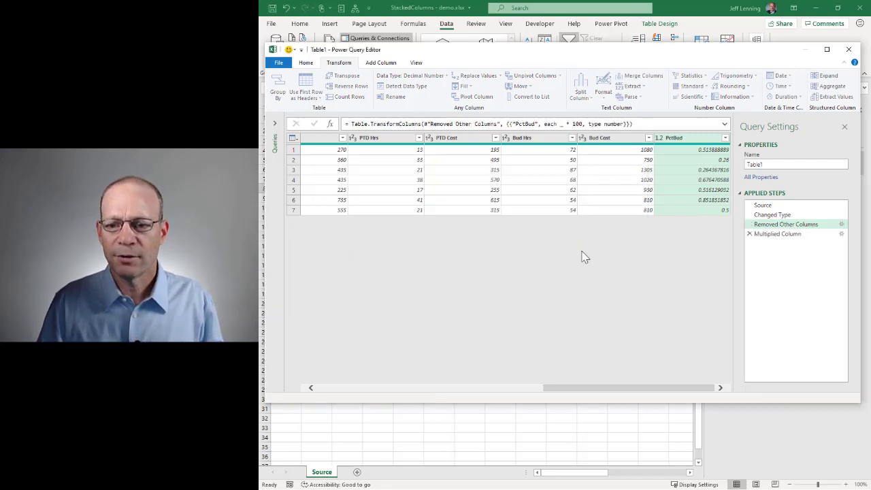
click(732, 86)
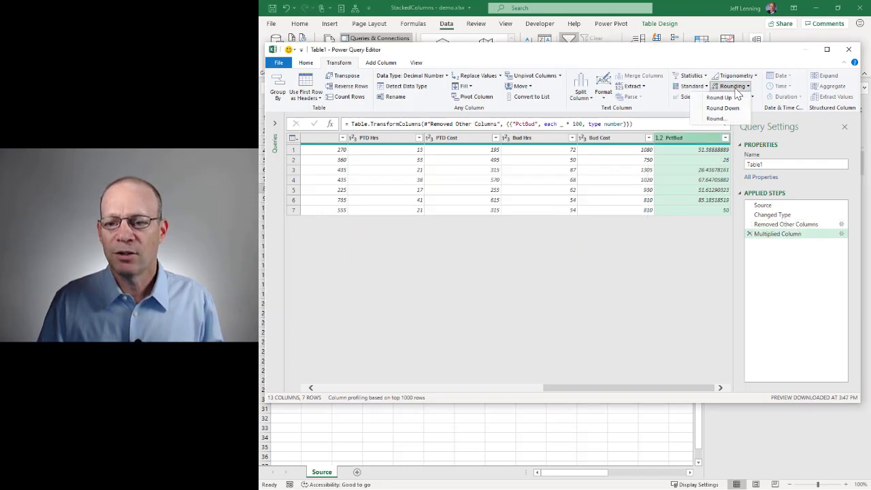
click(714, 119)
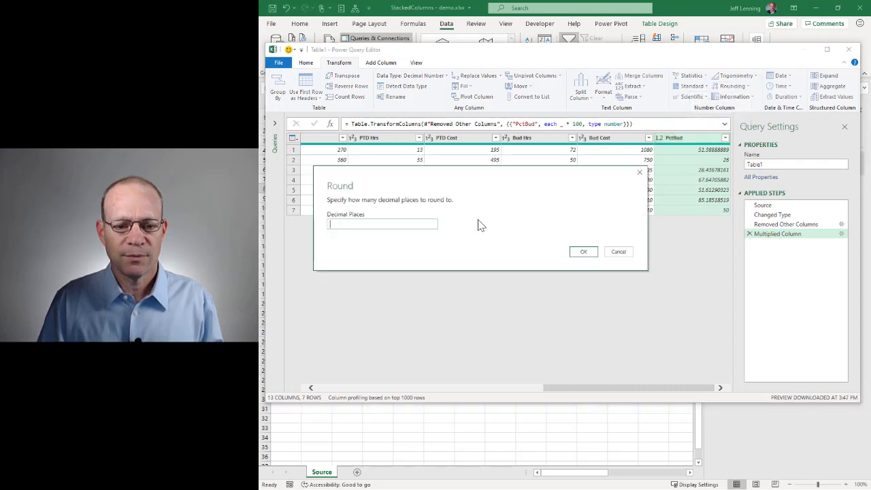
click(572, 253)
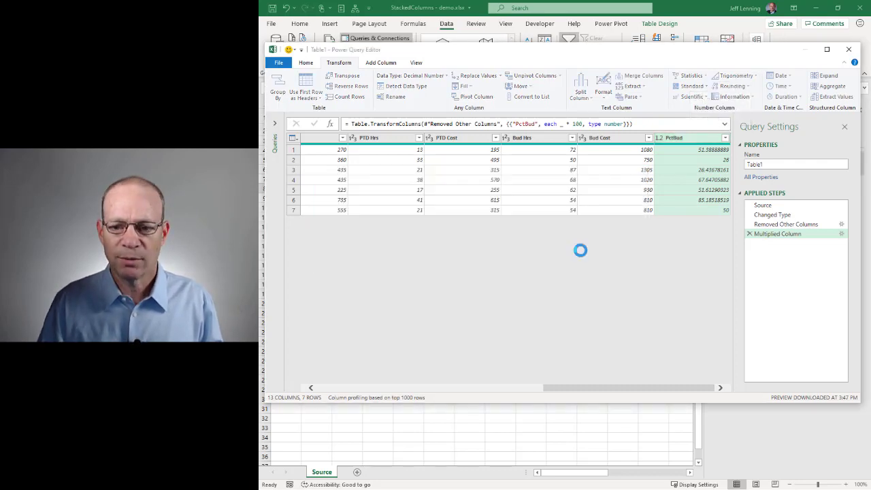
click(603, 97)
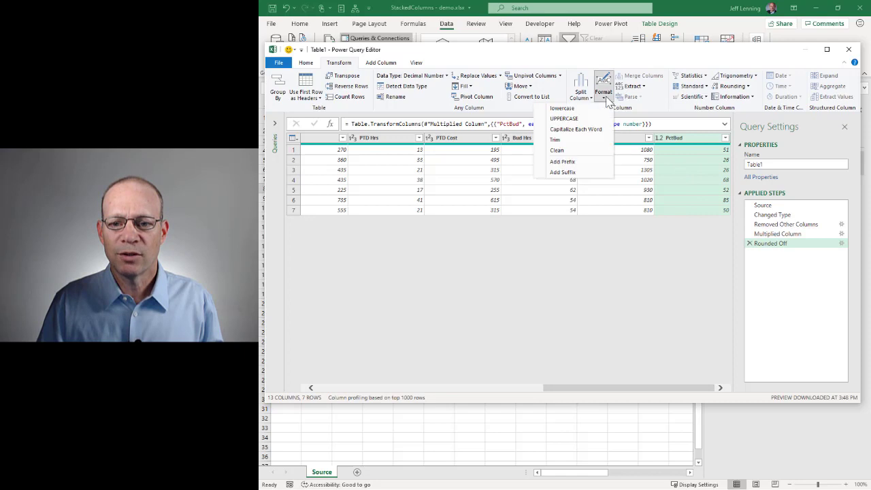
click(565, 172)
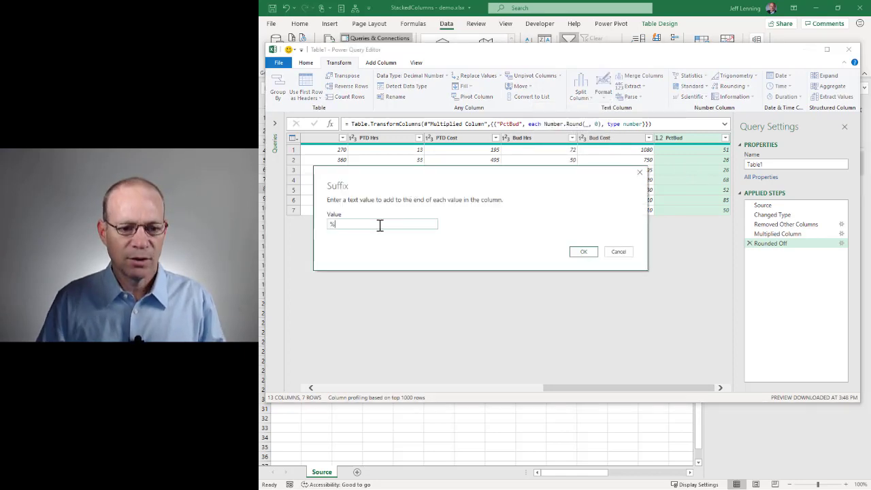
click(589, 254)
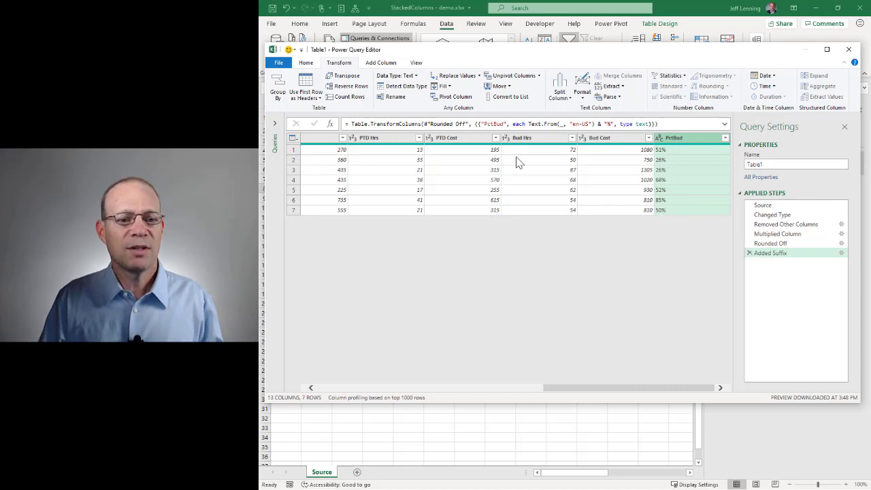
Step: Demote the headers into row 1, then add an Index column from 1 and a Row column of 3
click(320, 98)
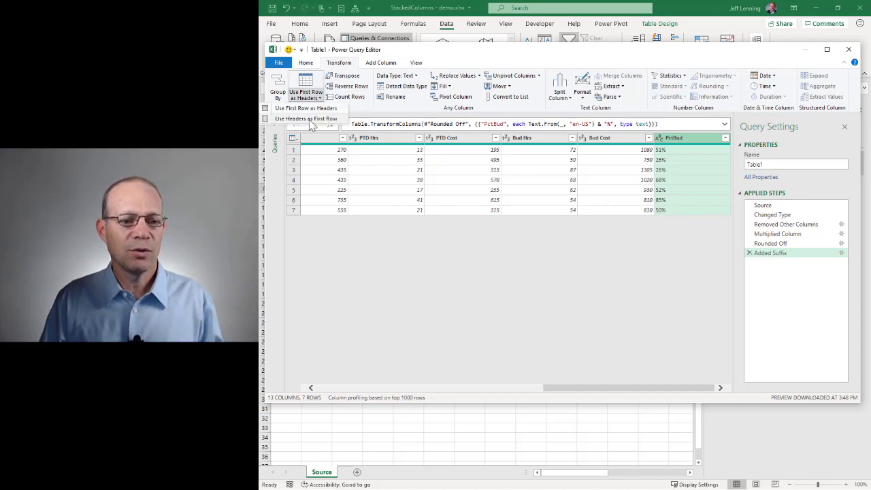
click(311, 120)
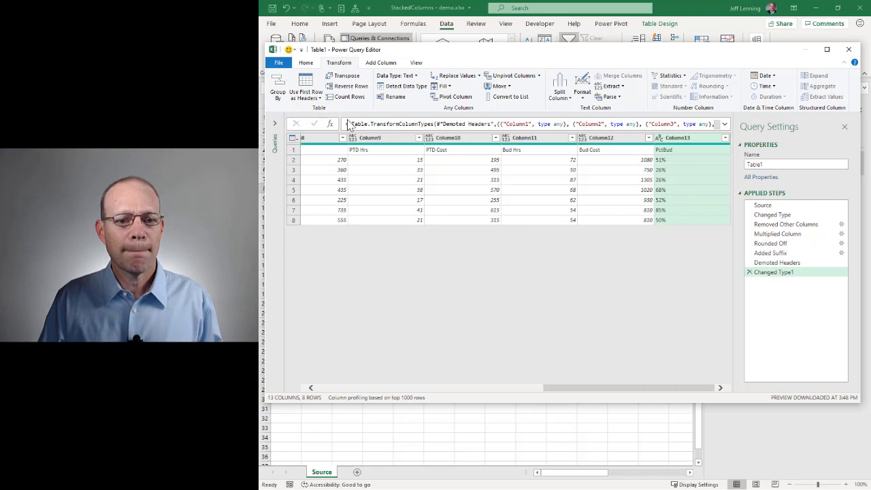
click(383, 62)
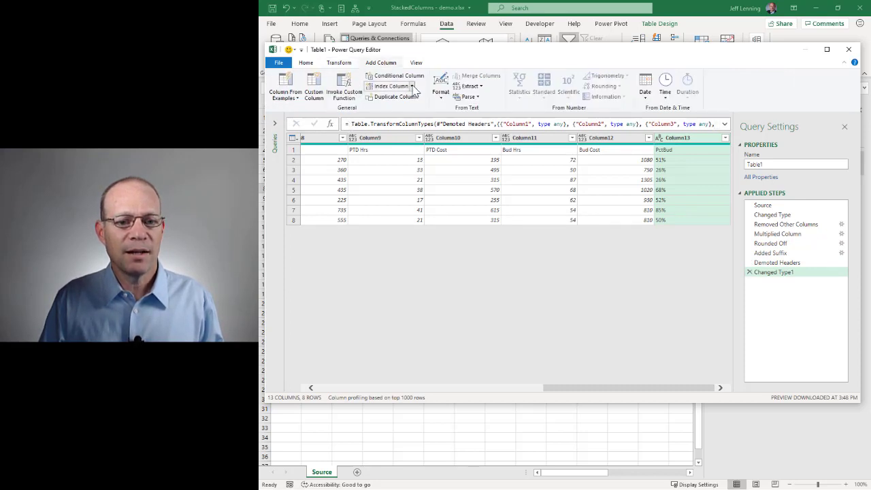
click(413, 86)
click(384, 110)
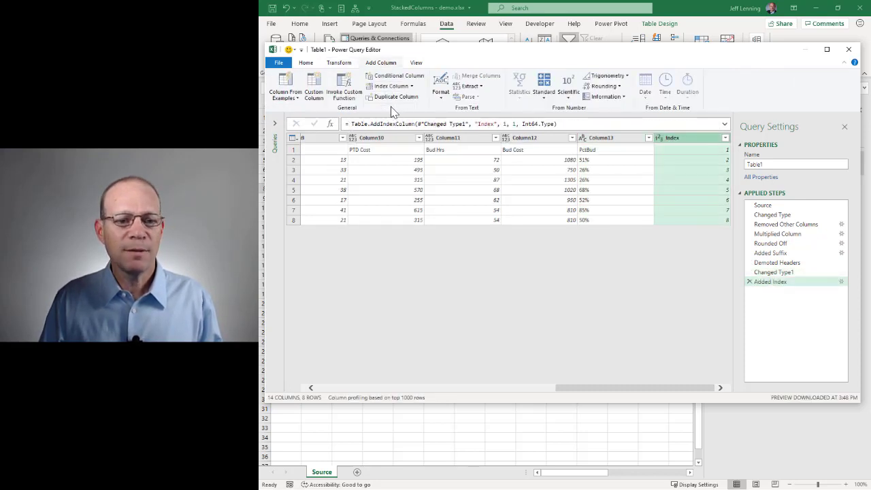
click(317, 97)
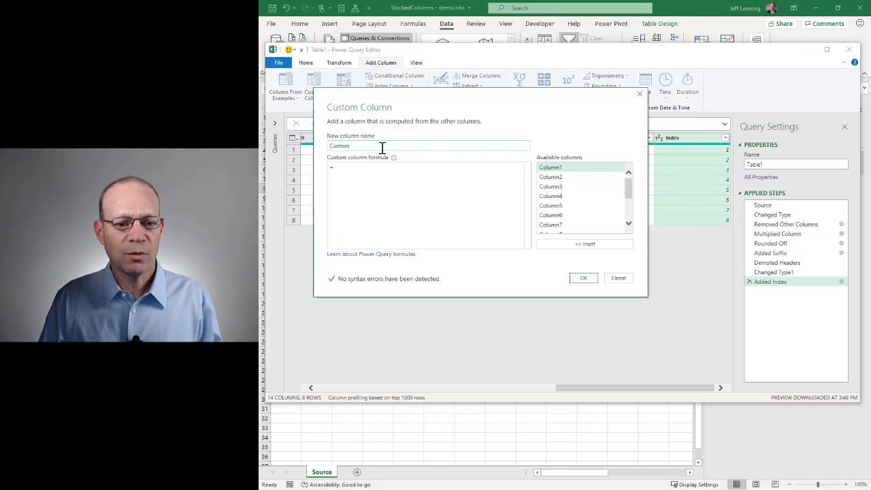
drag(383, 148, 321, 151)
text(Row)
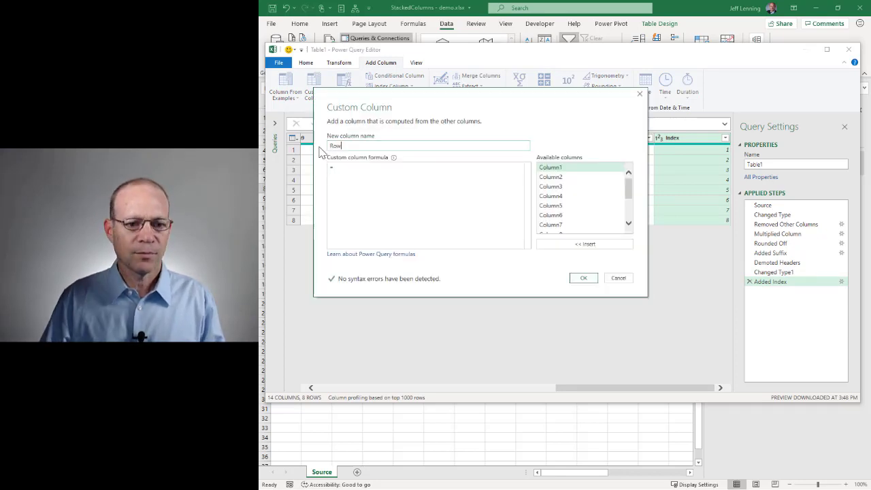
click(347, 169)
text(3)
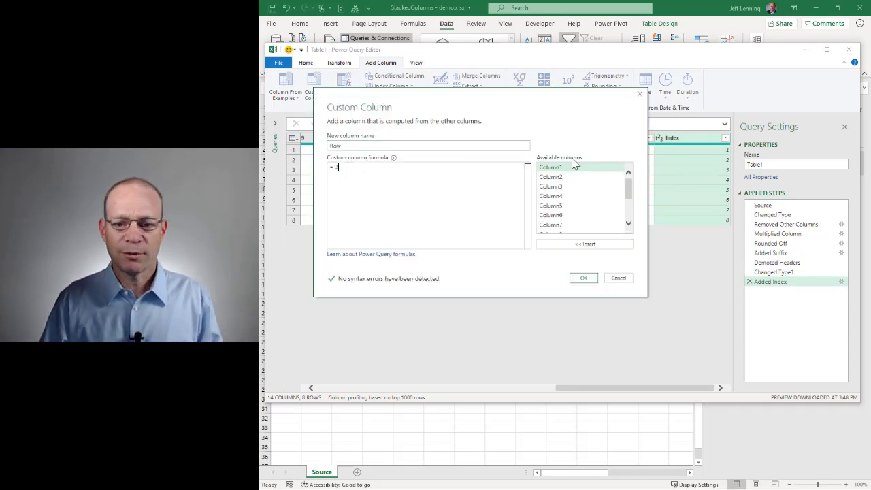
click(577, 277)
Step: Rename the query Row3 and load it as a connection only
double_click(771, 165)
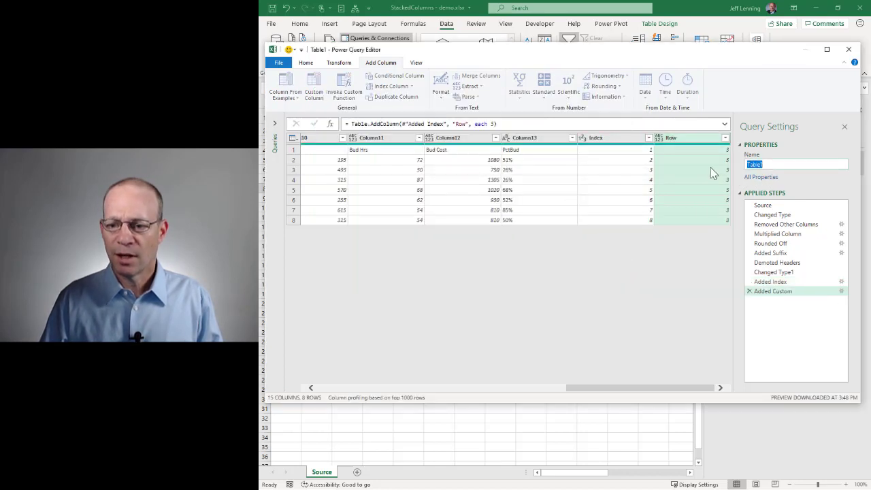
text(S)
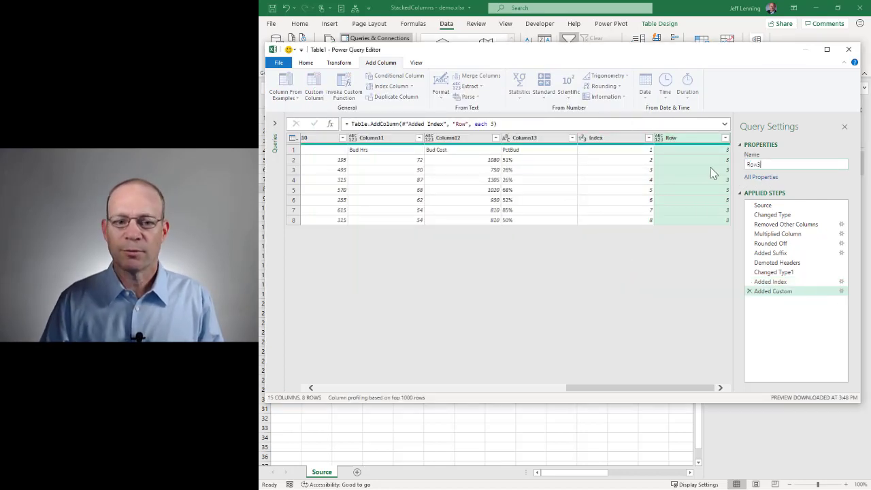
text(ow3)
click(306, 63)
click(278, 97)
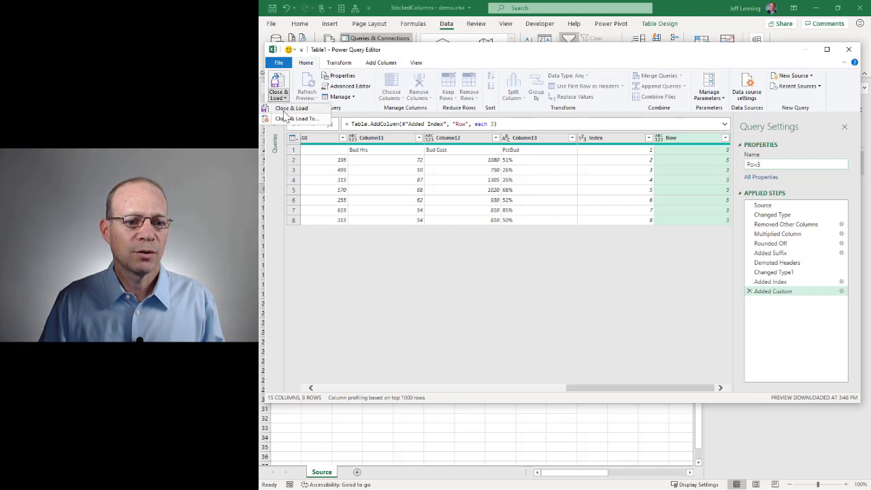
click(287, 108)
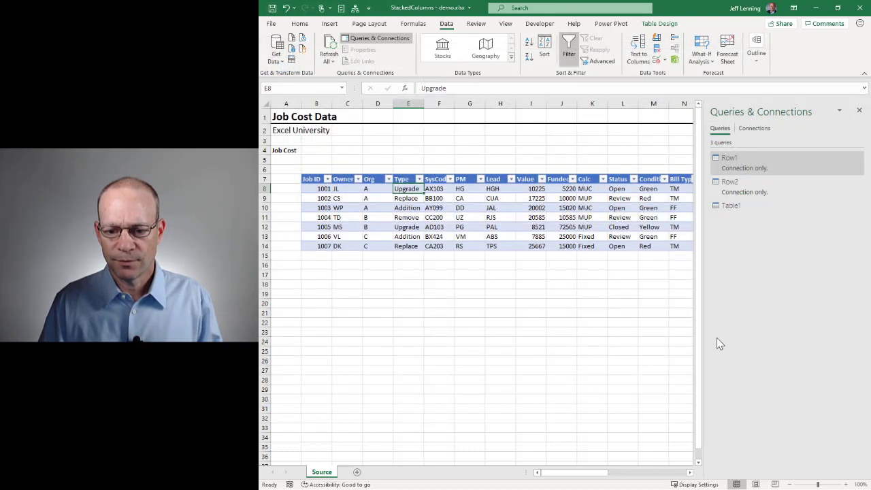
click(667, 283)
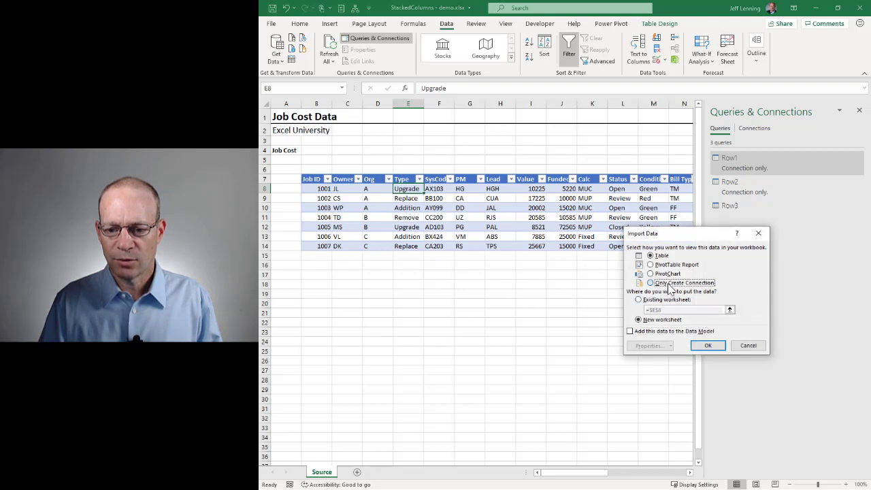
click(707, 346)
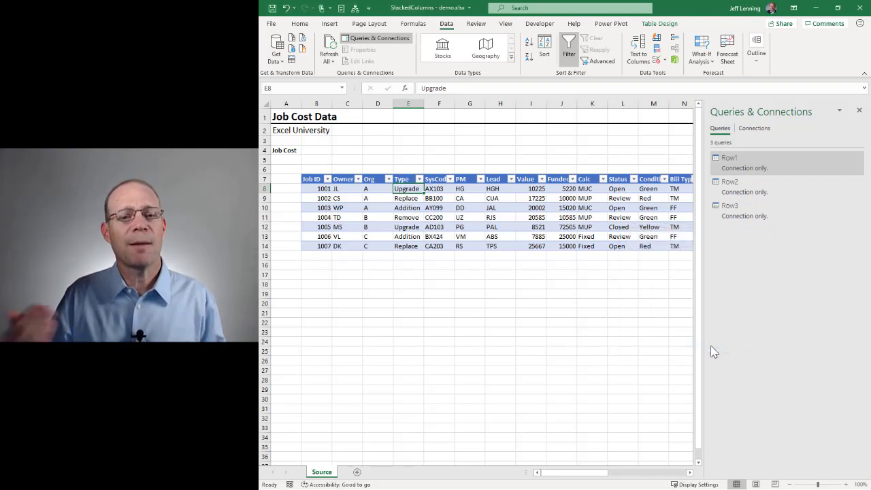
Step: Start a new query from the job table with an Index column from 1 and a Row column of 4
click(292, 61)
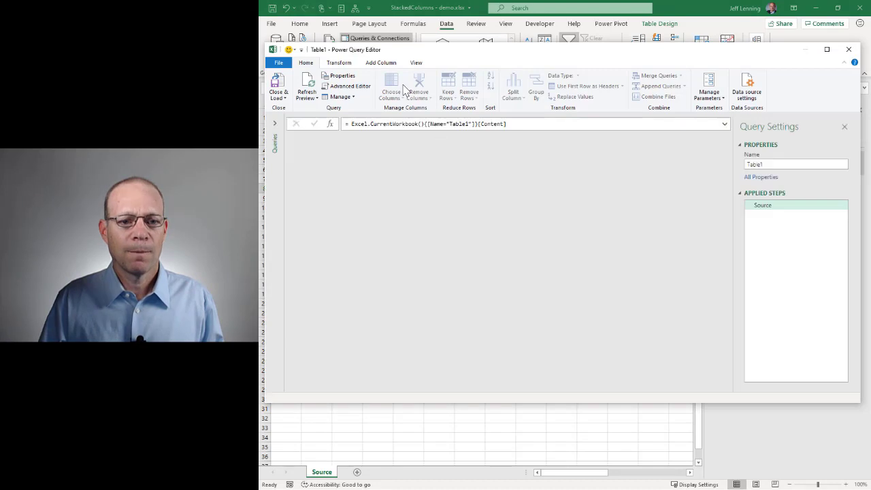
click(380, 62)
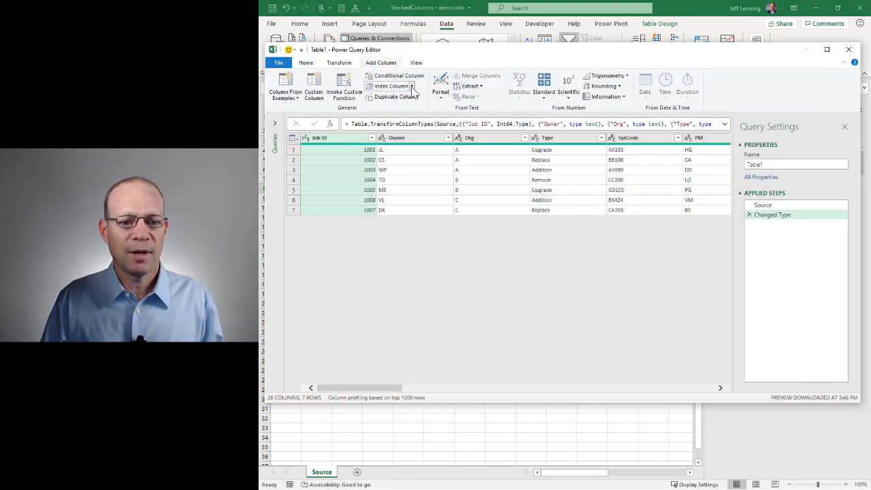
click(410, 86)
click(388, 106)
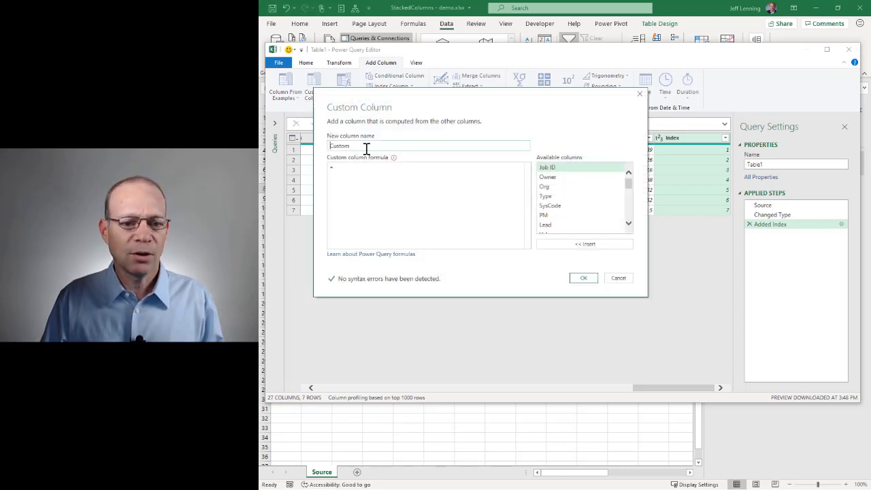
text(Row)
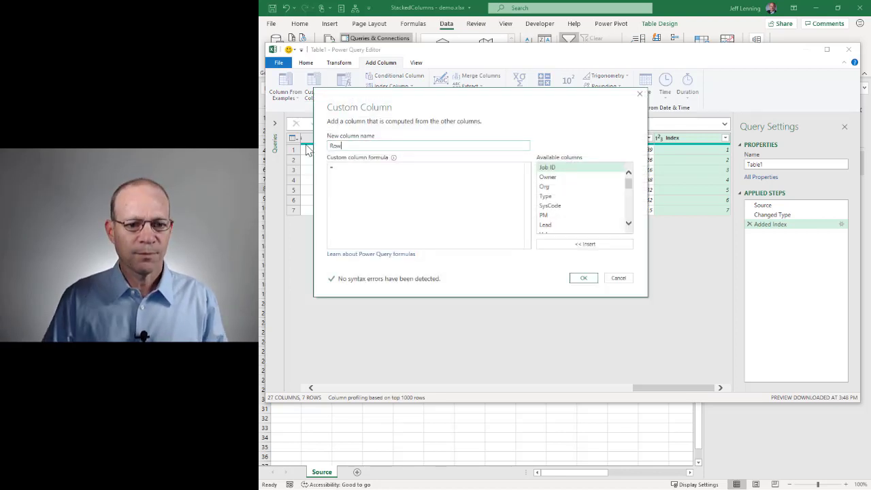
key(Tab)
text(4)
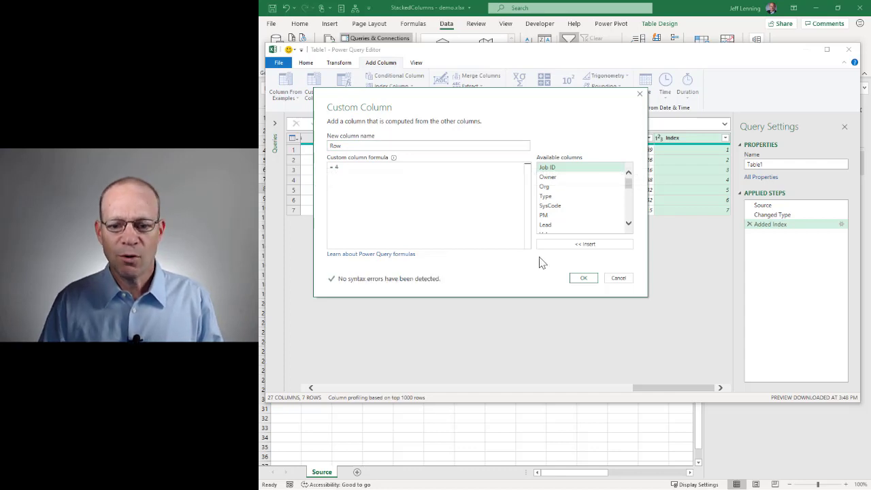
click(581, 278)
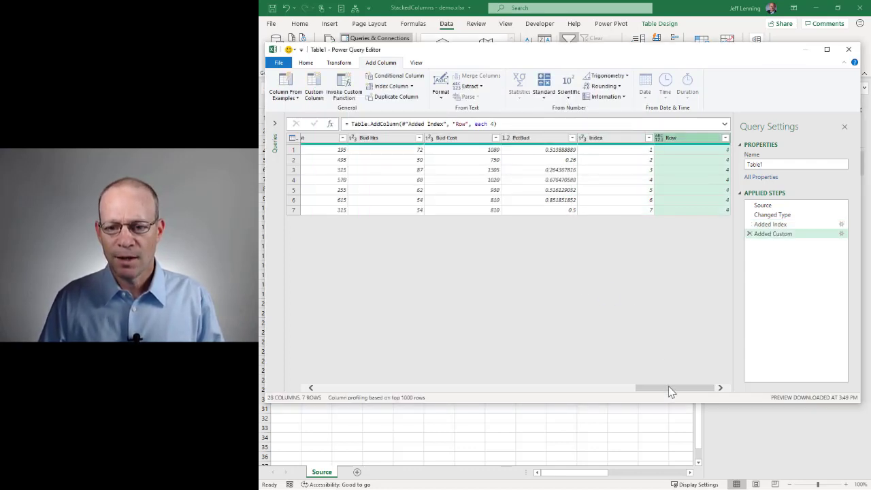
Step: Keep only the Index and Row columns
ctrl+click(620, 145)
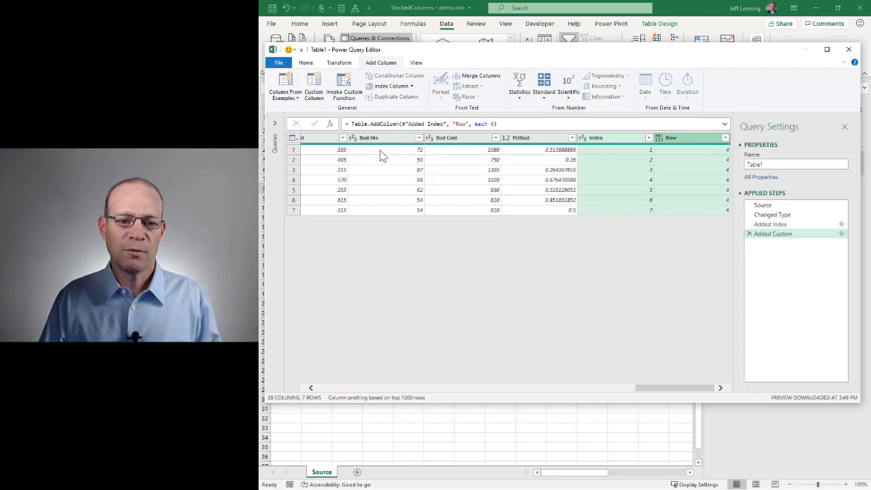
click(340, 63)
click(308, 63)
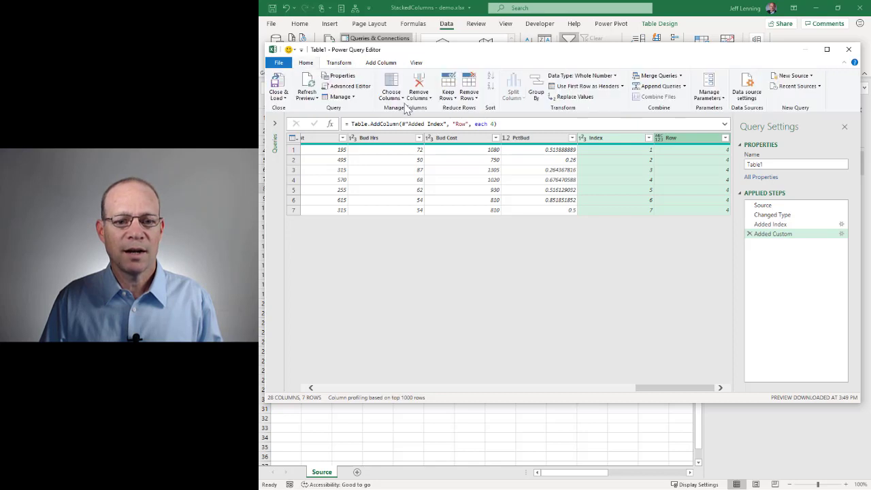
click(419, 98)
click(392, 120)
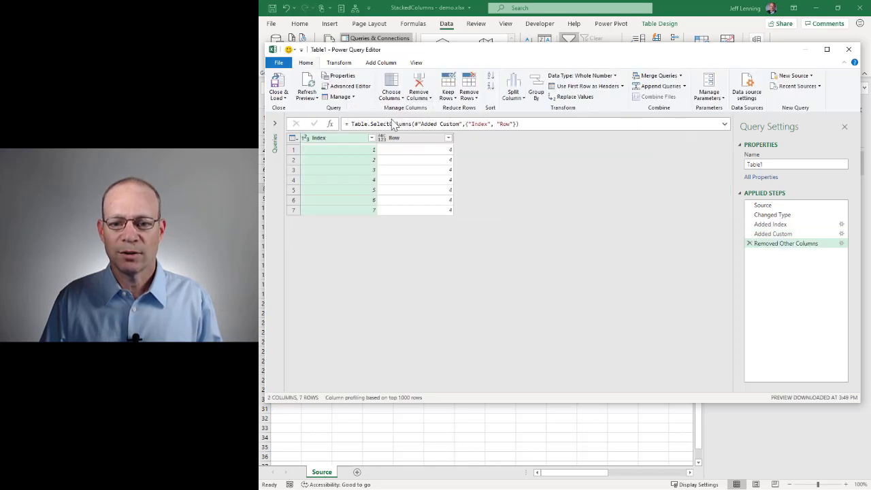
Step: Rename the query Row4 and load it as a connection only
double_click(782, 164)
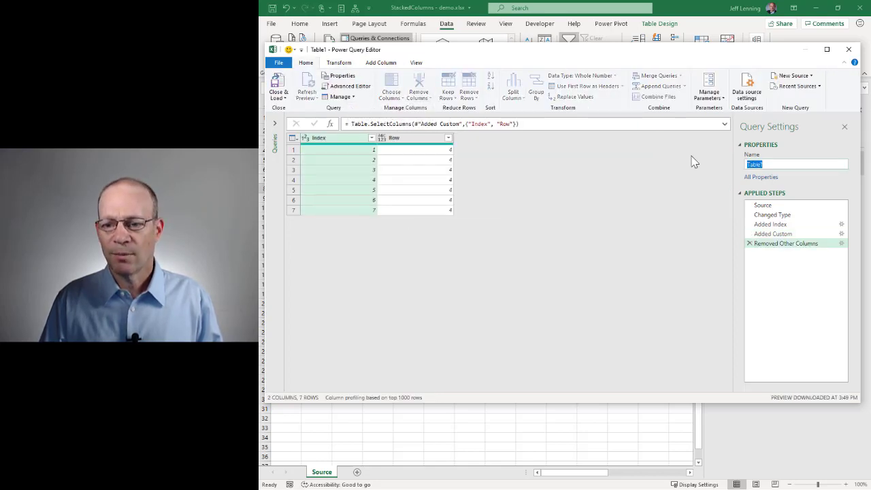
text(S)
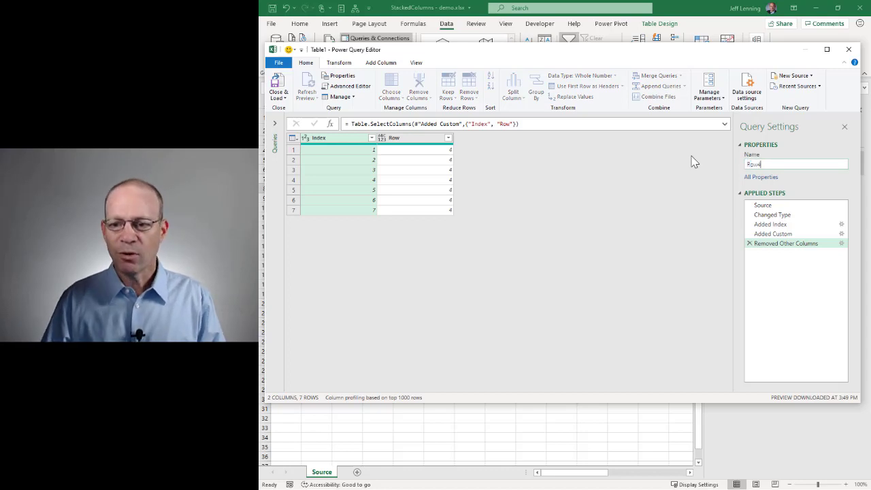
click(278, 95)
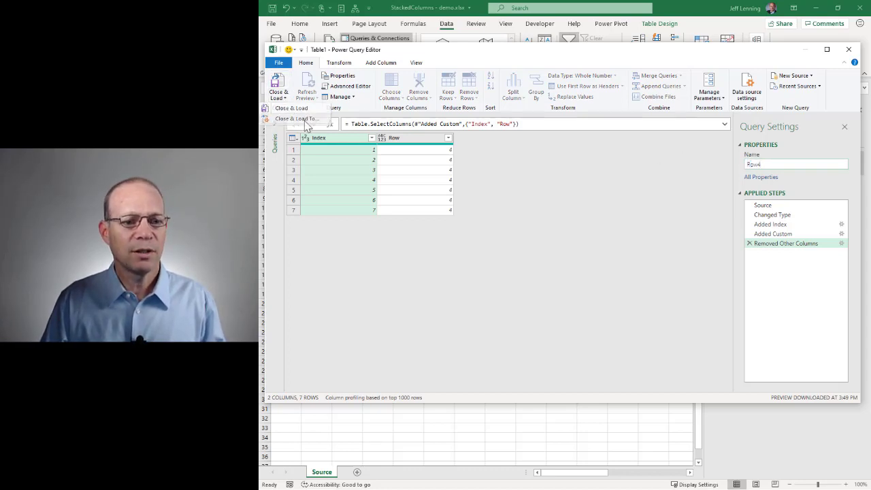
click(304, 120)
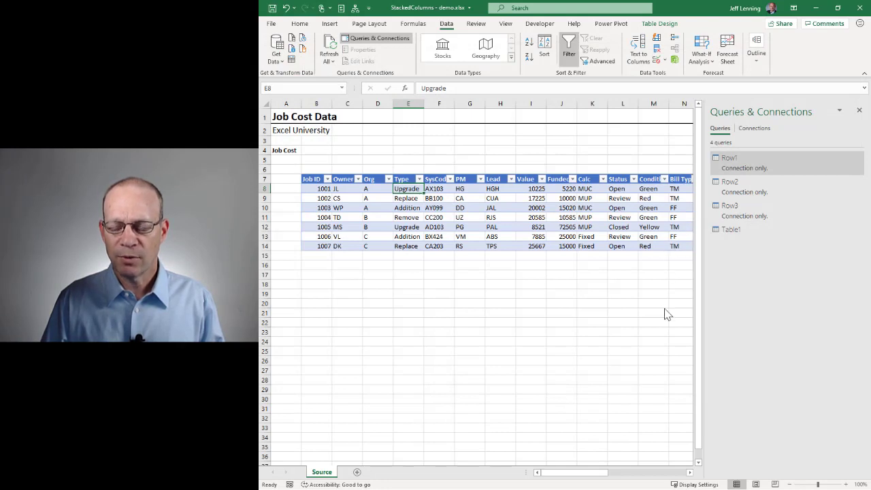
click(670, 282)
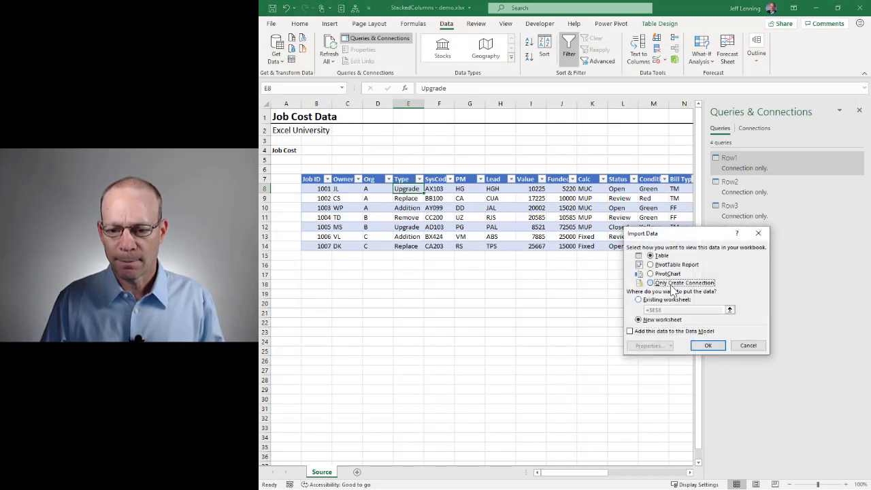
click(708, 346)
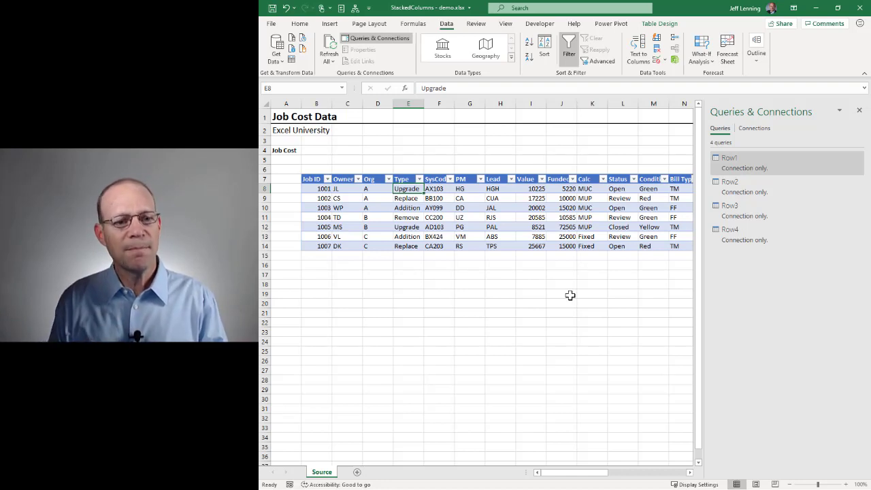
Step: Start an Append Queries operation using the Three or more tables option
click(276, 53)
mouse_move(314, 196)
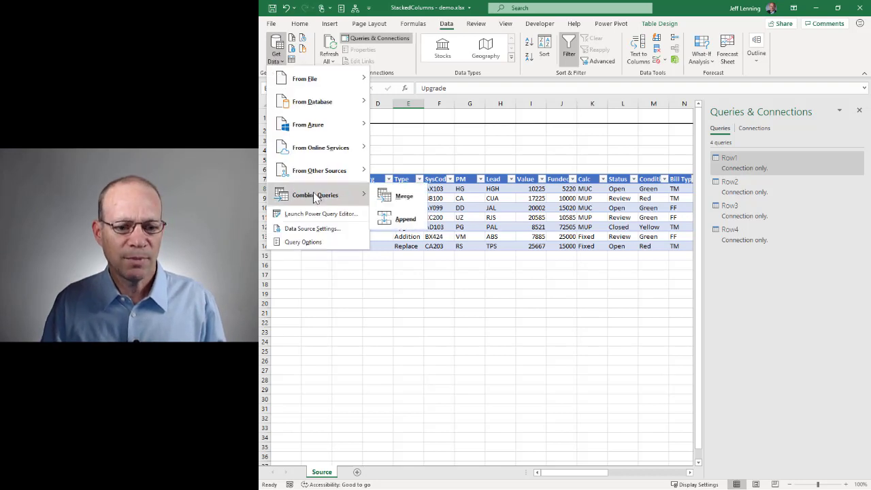
click(391, 219)
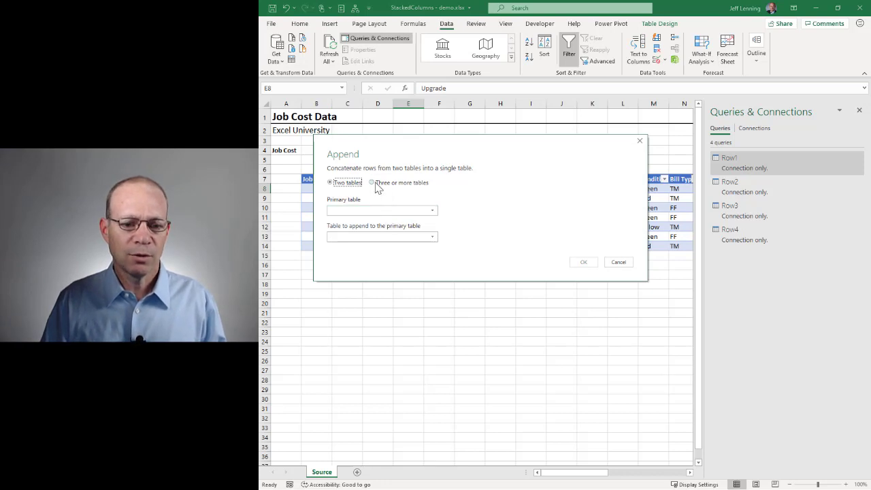
click(390, 185)
Step: Add Row1, Row2, Row3 and Row4 to the tables to append and create Append1
click(340, 213)
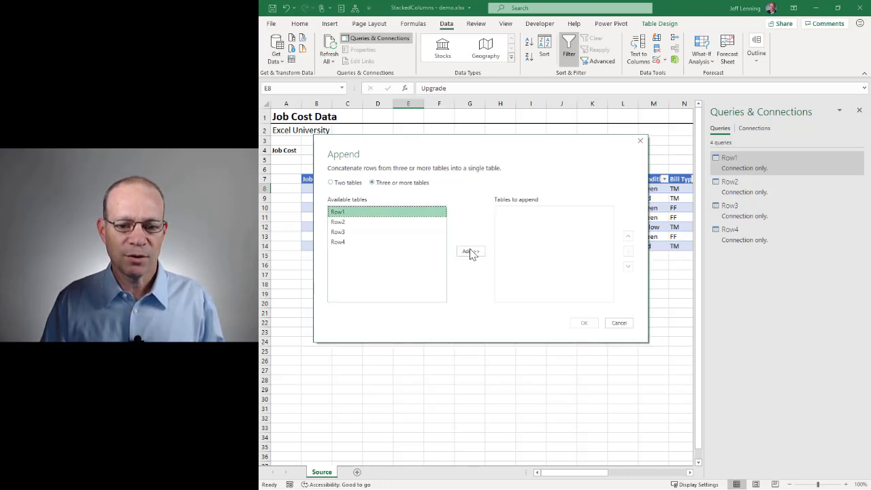
click(470, 251)
click(360, 222)
click(470, 251)
click(401, 232)
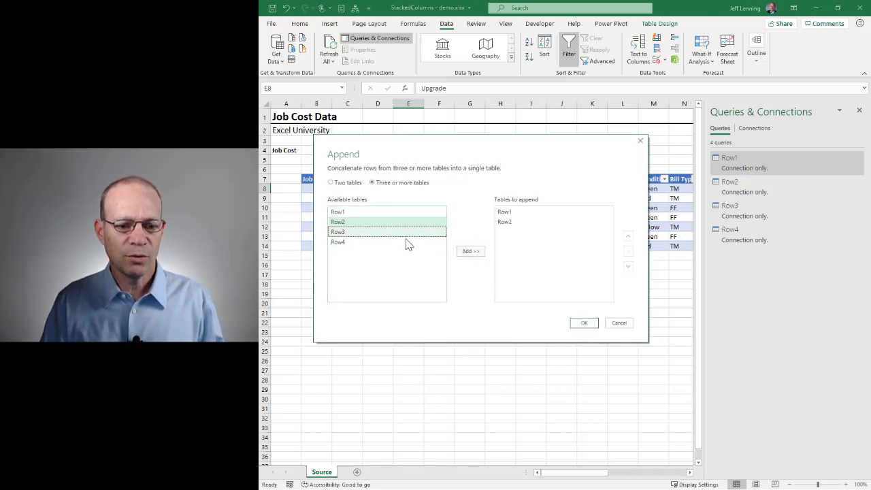
click(470, 251)
click(359, 242)
click(470, 251)
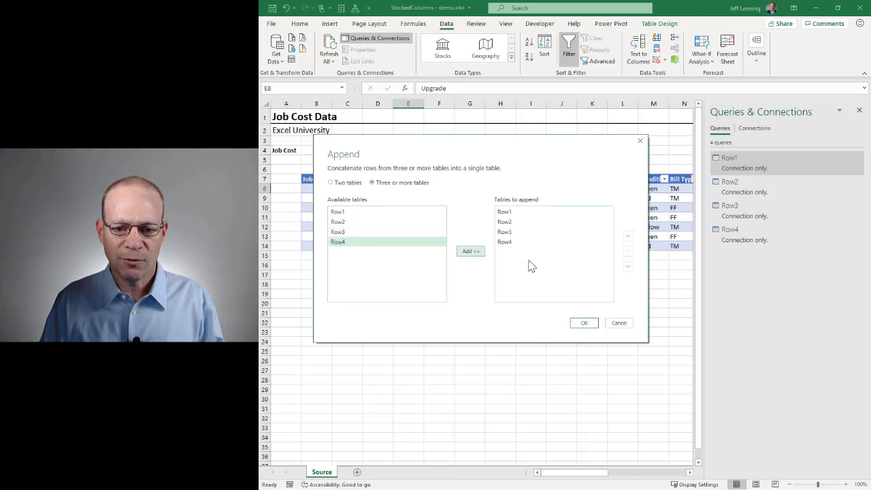
click(583, 323)
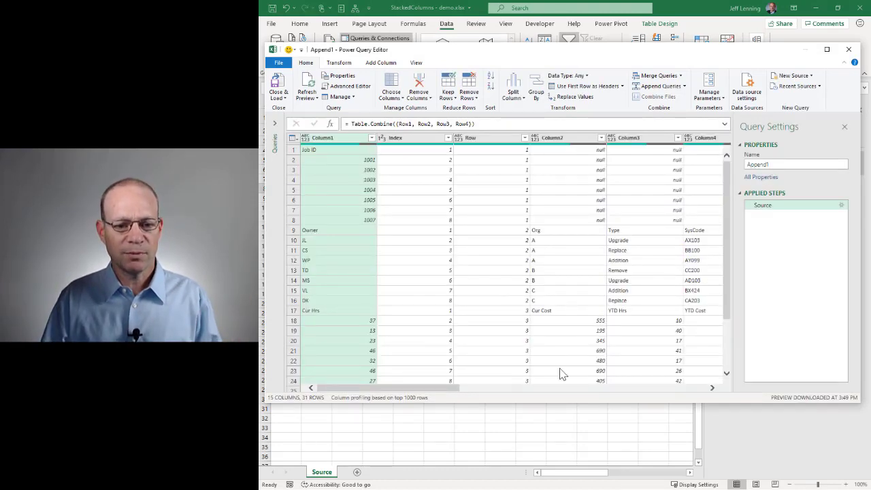
Step: Sort Append1 by Index ascending, then by Row ascending within each Index
click(411, 140)
click(447, 138)
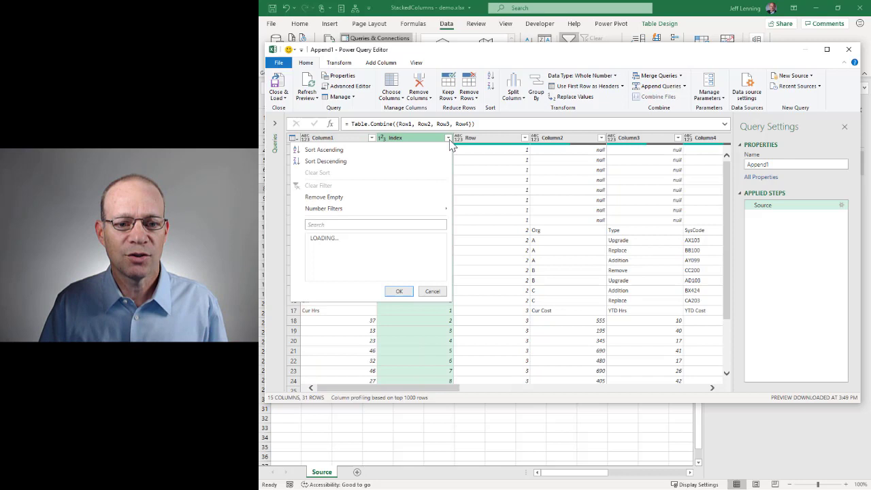
click(350, 149)
click(524, 138)
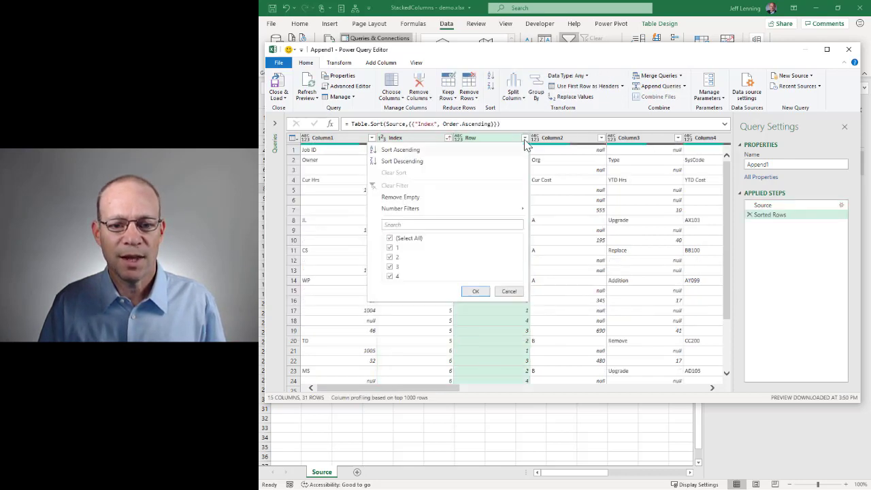
click(438, 151)
Step: Remove the Index and Row helper columns, leaving 13 columns, and choose Close & Load To
click(412, 138)
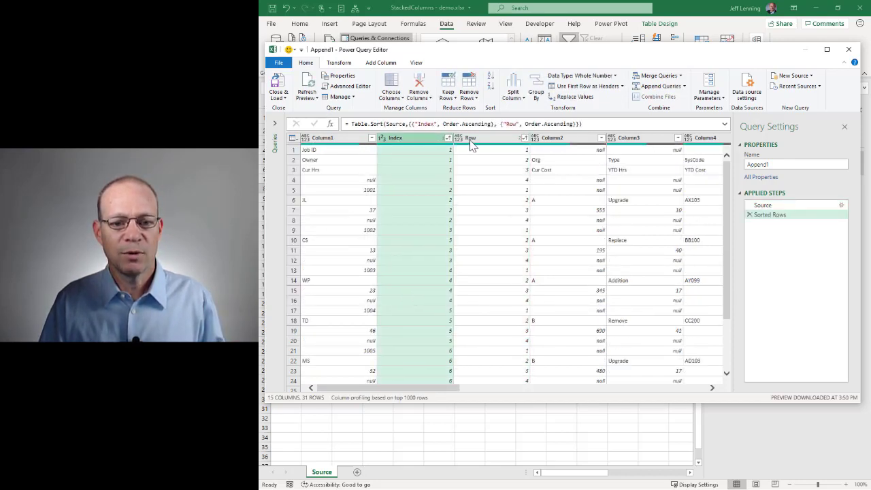
ctrl+click(474, 138)
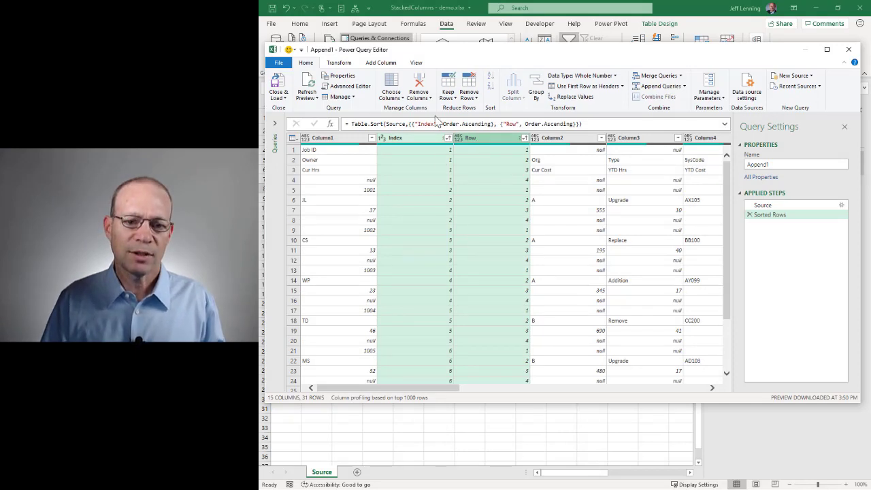
click(418, 82)
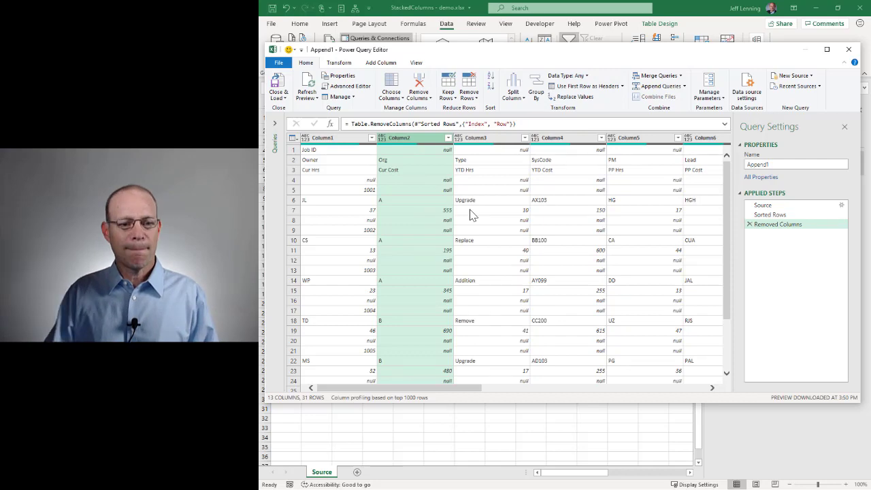
click(279, 97)
click(291, 109)
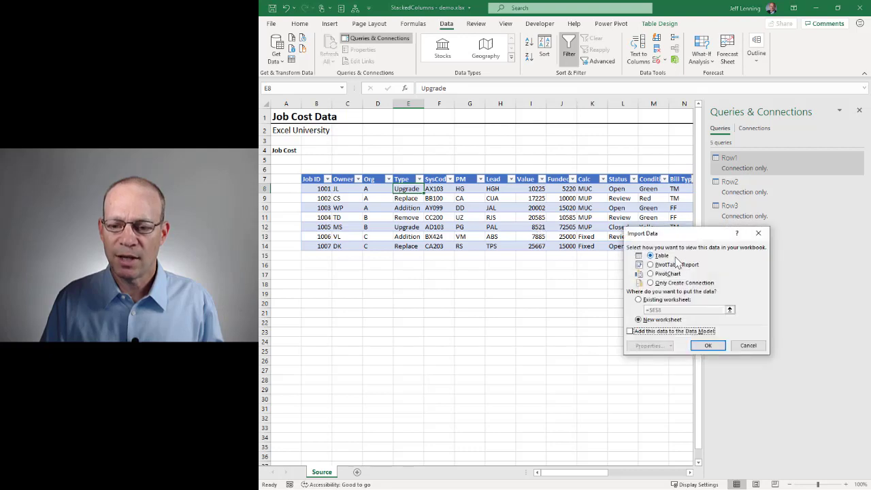
Step: Load Append1 as a table on a new sheet and insert a blank column before it
click(707, 346)
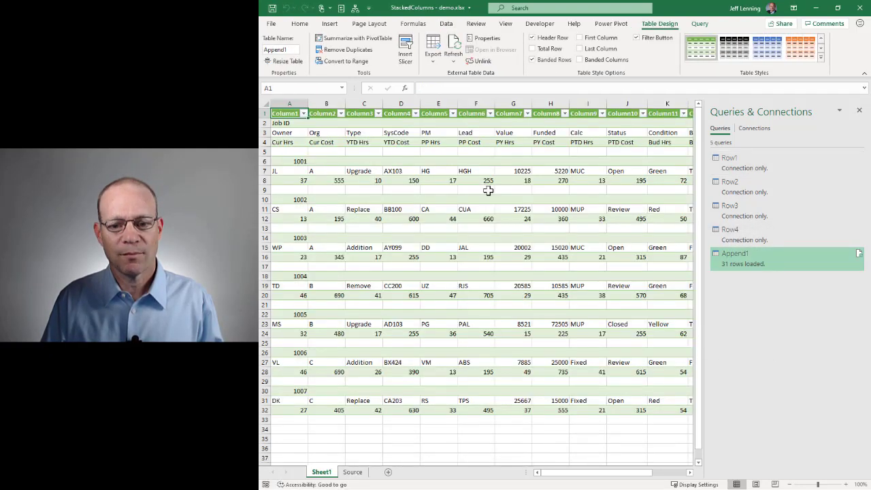
click(293, 104)
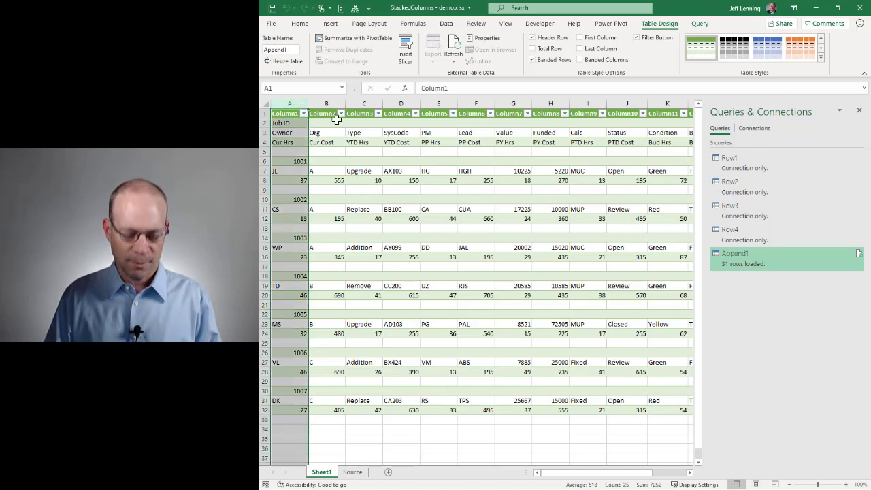
right_click(296, 104)
click(321, 185)
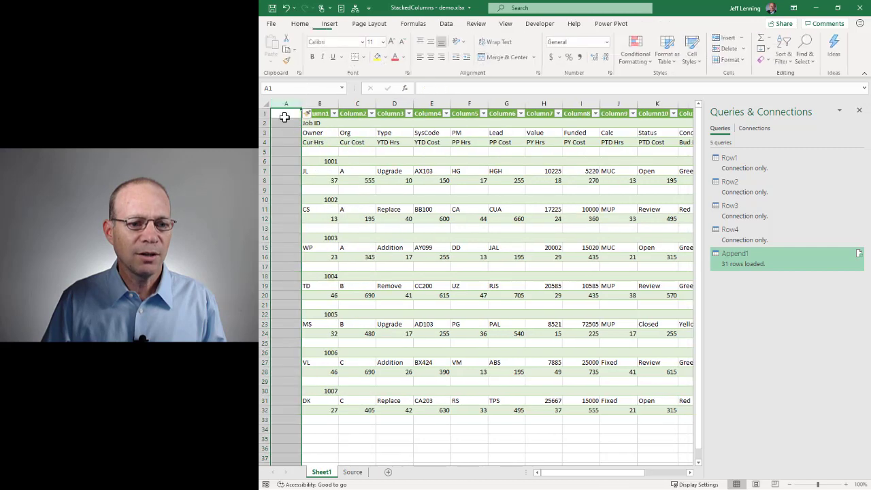
Step: Insert three blank rows above the table so it starts at B4, and close Queries & Connections
drag(265, 113, 265, 134)
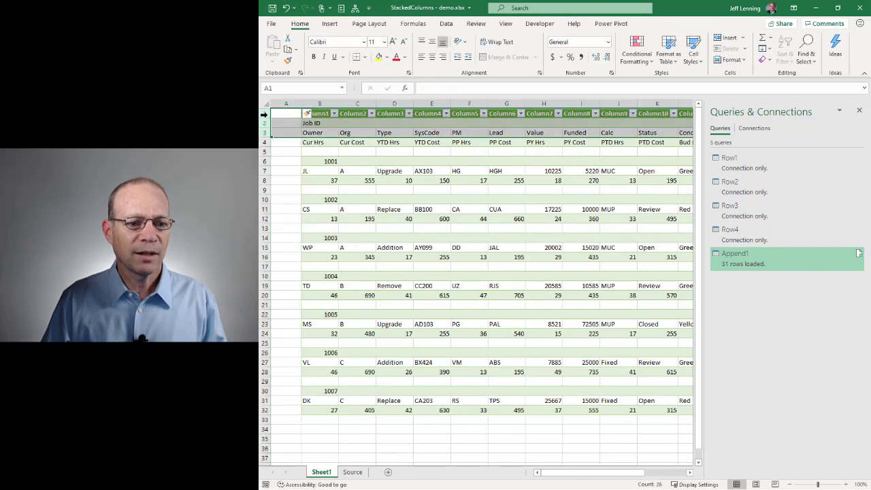
right_click(267, 114)
click(301, 194)
click(296, 114)
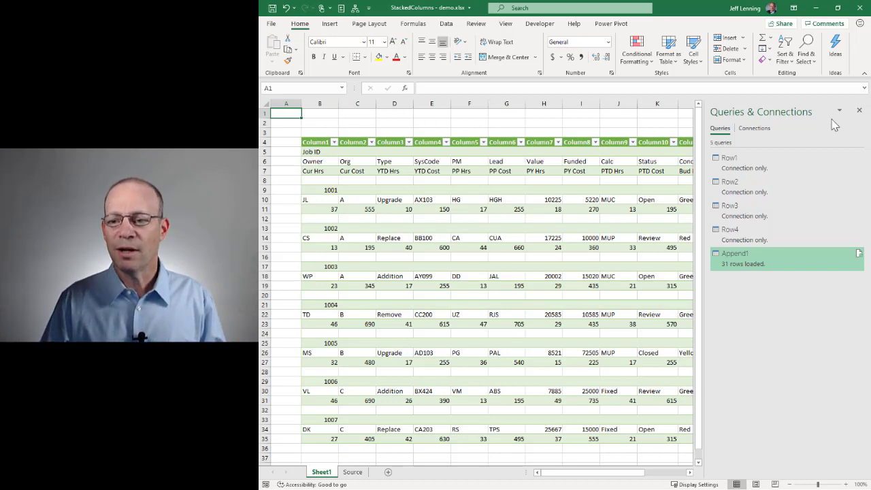
click(858, 110)
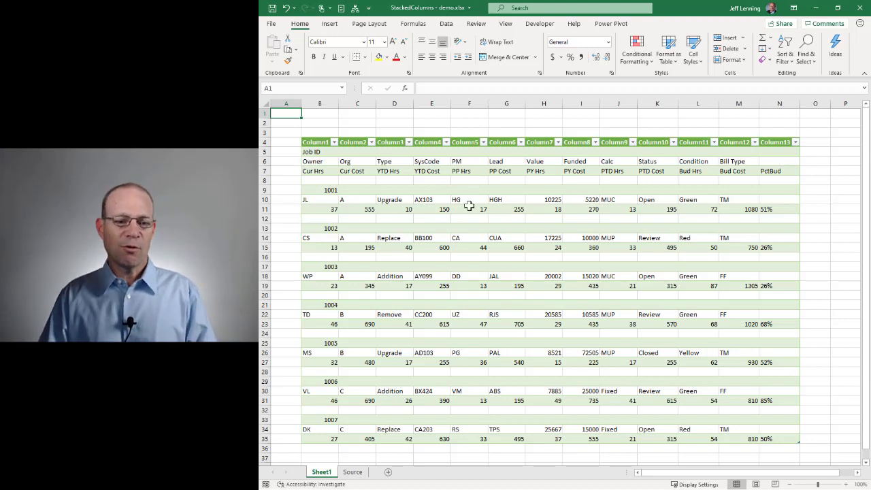
Step: Hide the report table's header row and make rows 5–7 bold
click(350, 154)
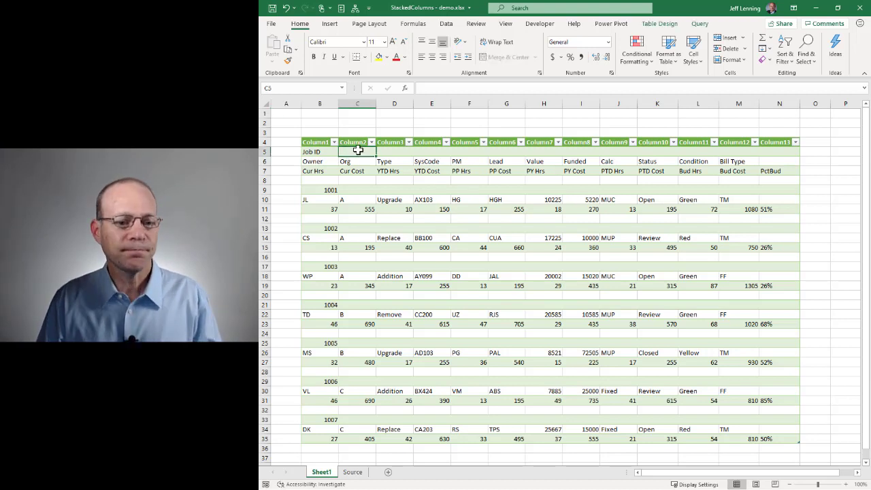
click(646, 25)
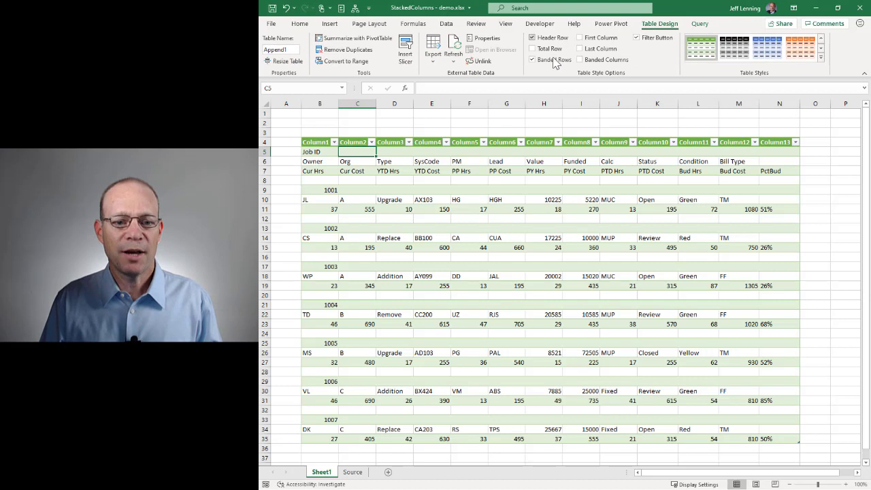
click(533, 37)
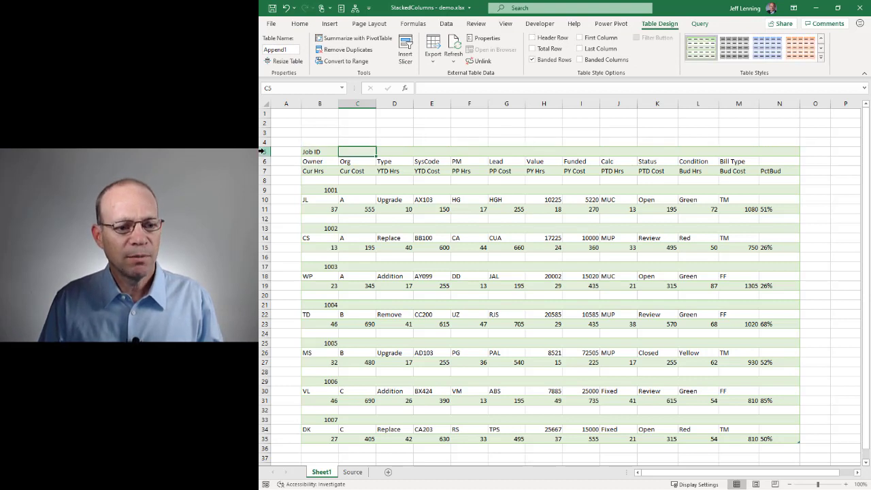
drag(261, 151, 263, 170)
key(ctrl+b)
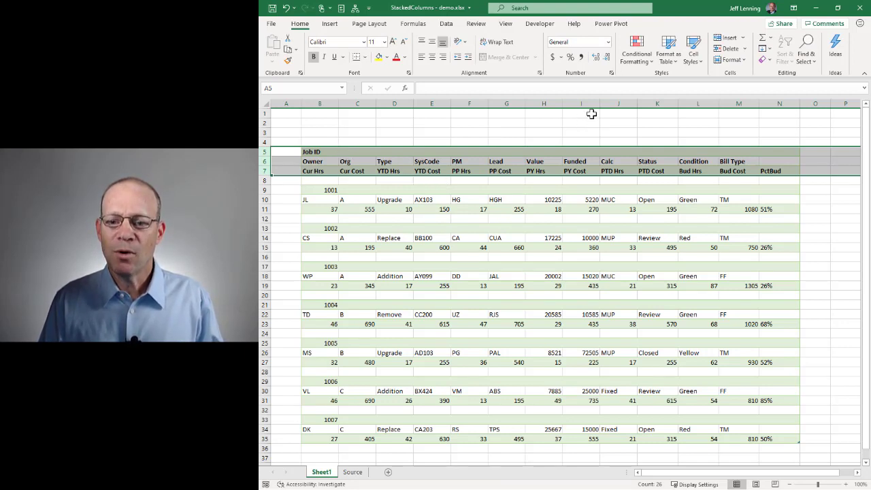
Step: Switch the table from banded rows to banded columns and center all values in columns B–N
click(615, 190)
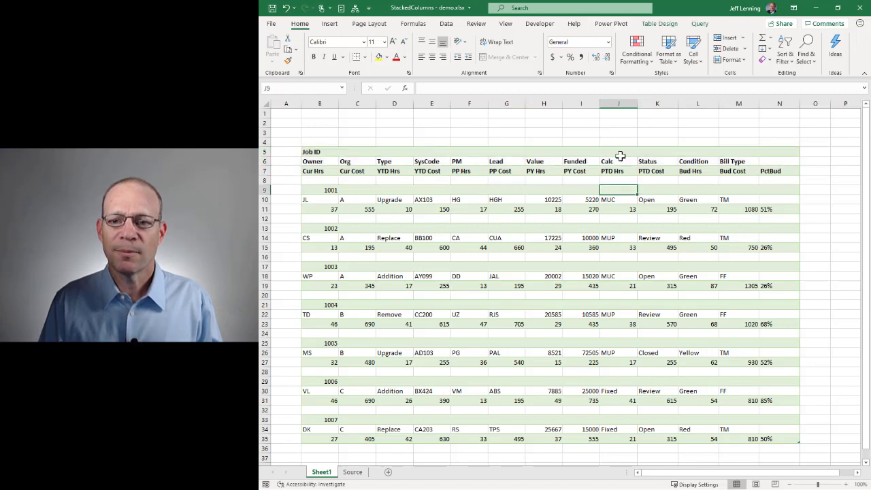
click(660, 24)
click(554, 60)
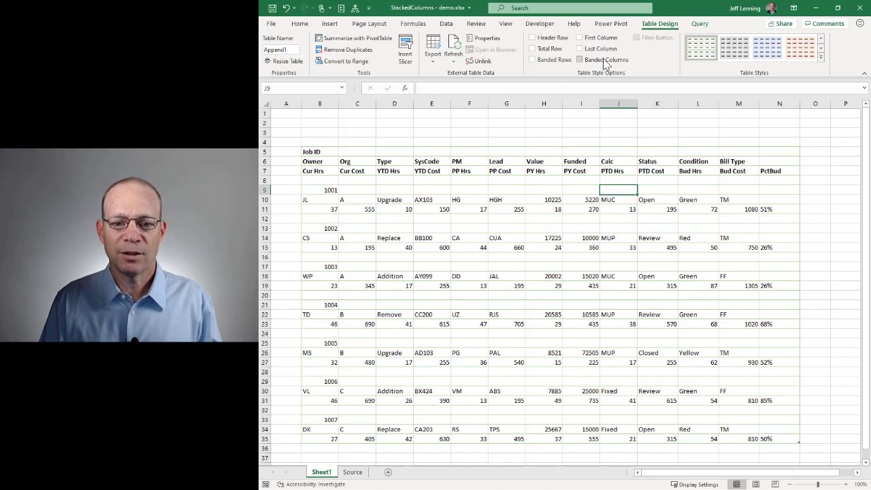
click(580, 60)
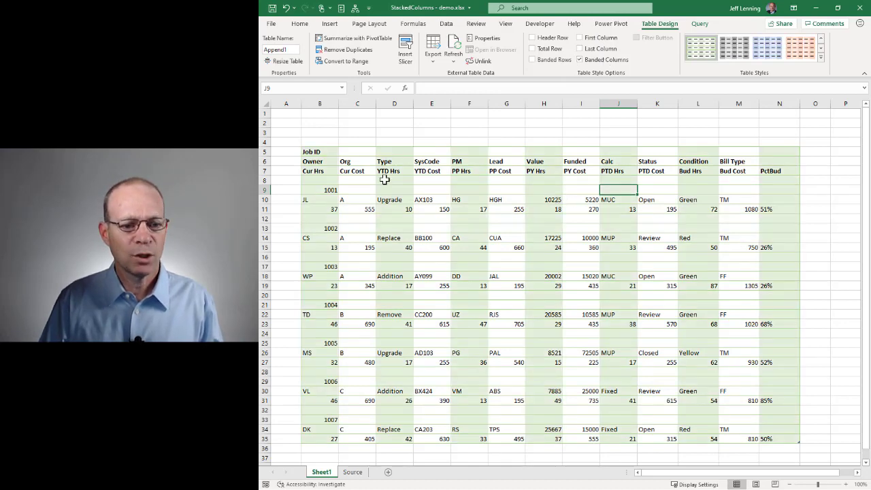
drag(325, 103, 764, 108)
click(431, 56)
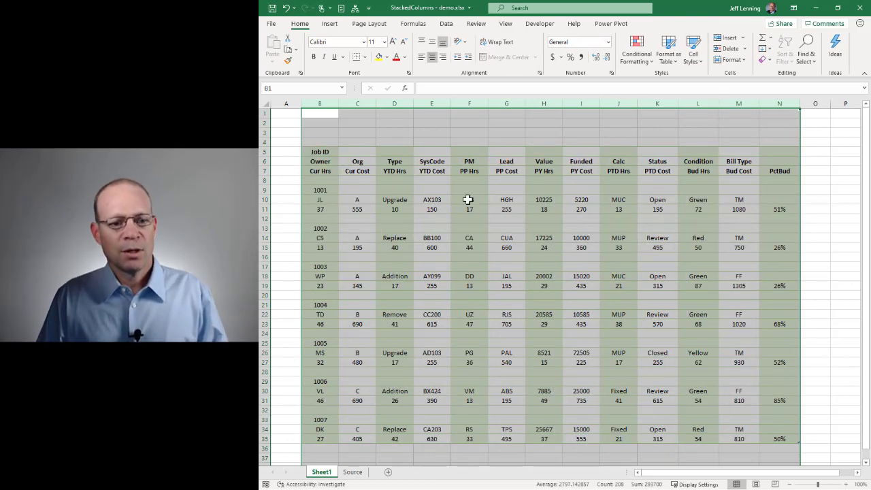
Step: Format the report values as Number with 0 decimals and a 1000 separator
click(731, 59)
click(761, 280)
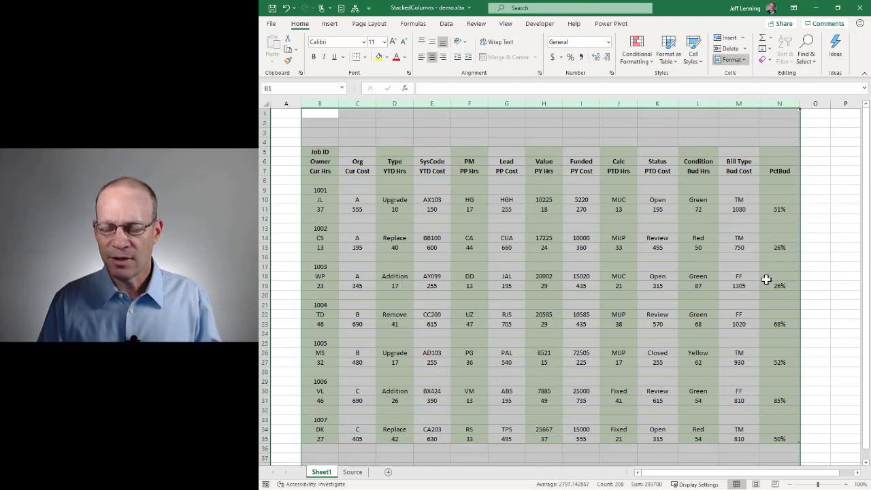
click(589, 225)
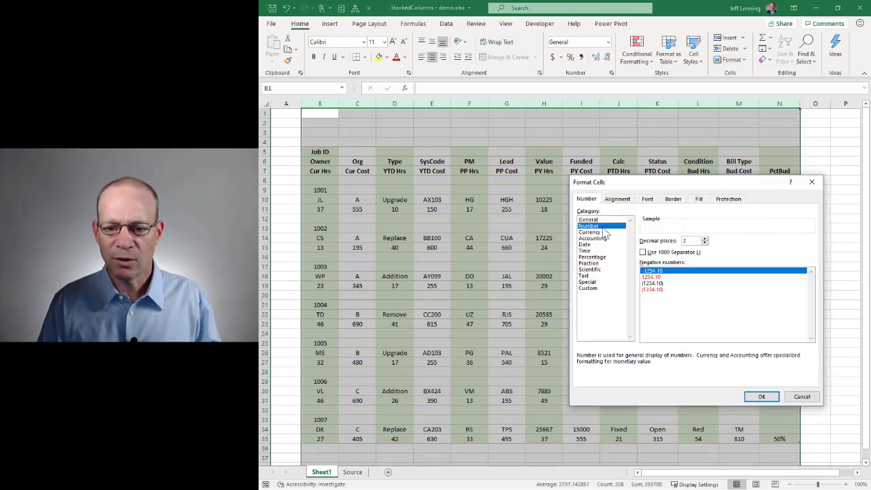
click(705, 243)
click(705, 243)
click(687, 253)
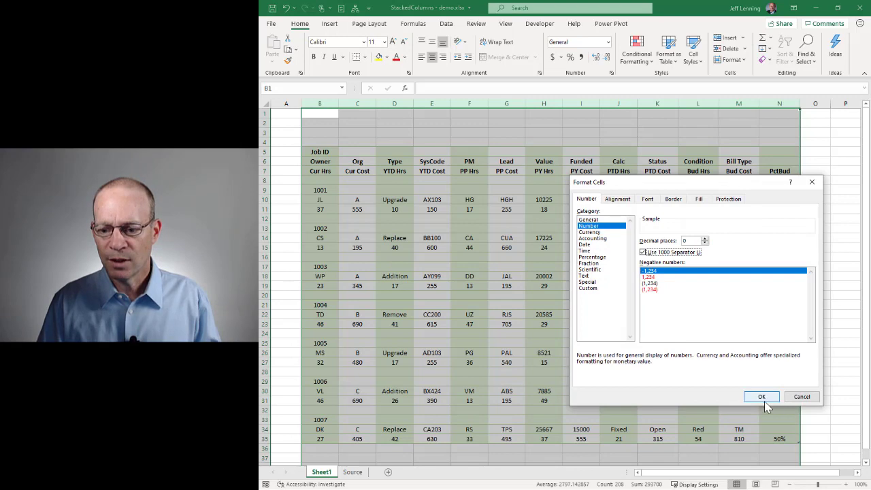
click(761, 398)
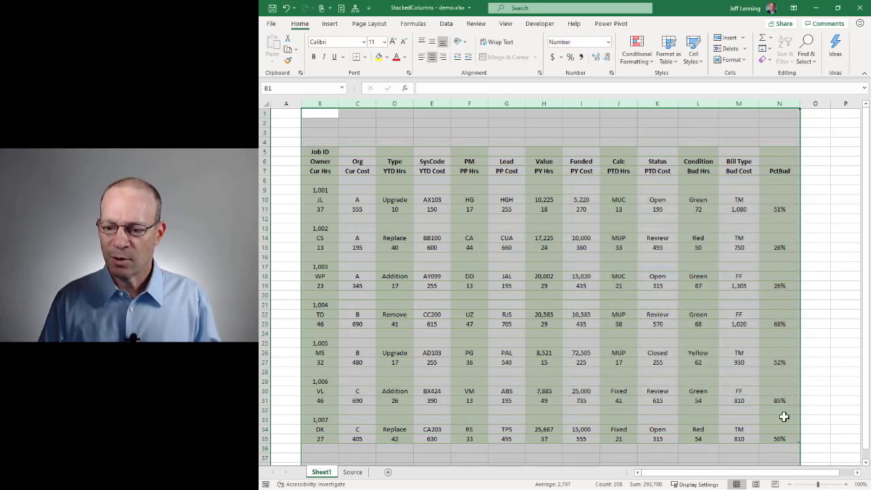
click(516, 180)
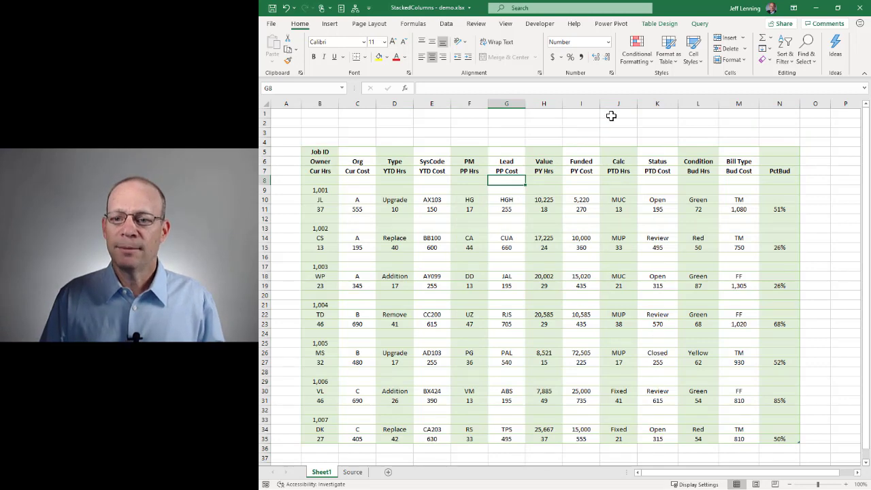
Step: Apply the light grey Light 18 table style to the report table
click(653, 26)
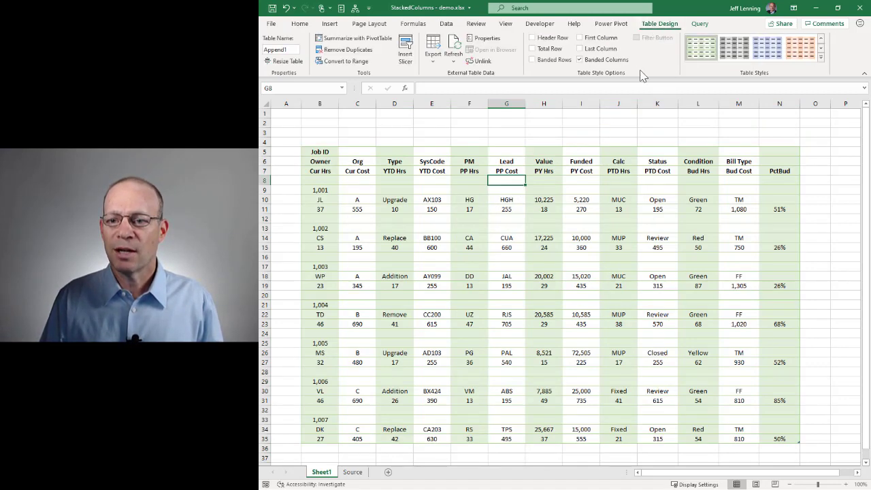
click(821, 58)
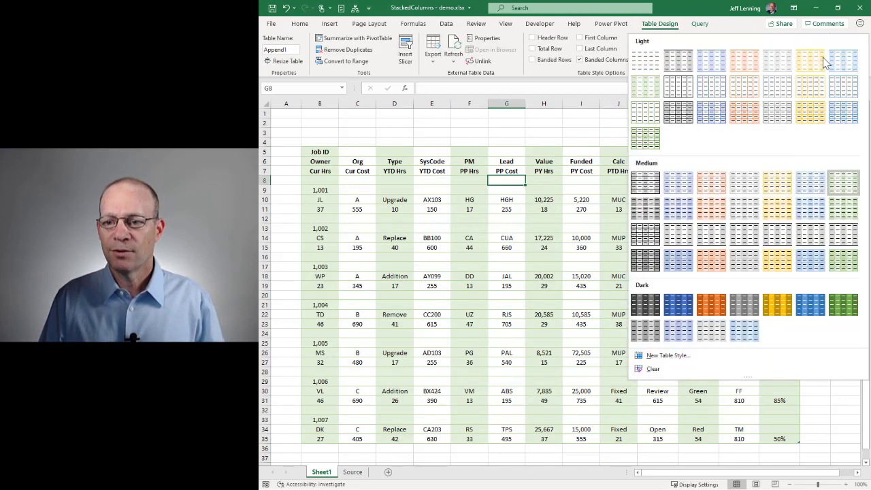
click(780, 119)
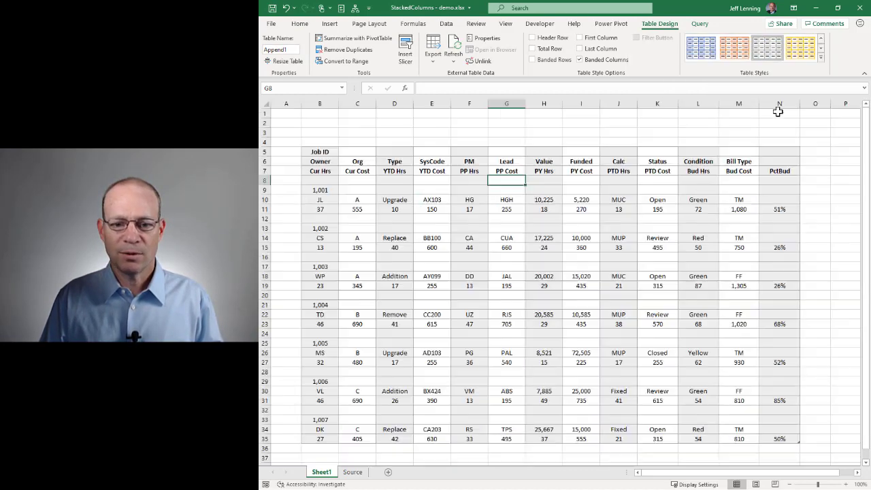
click(499, 131)
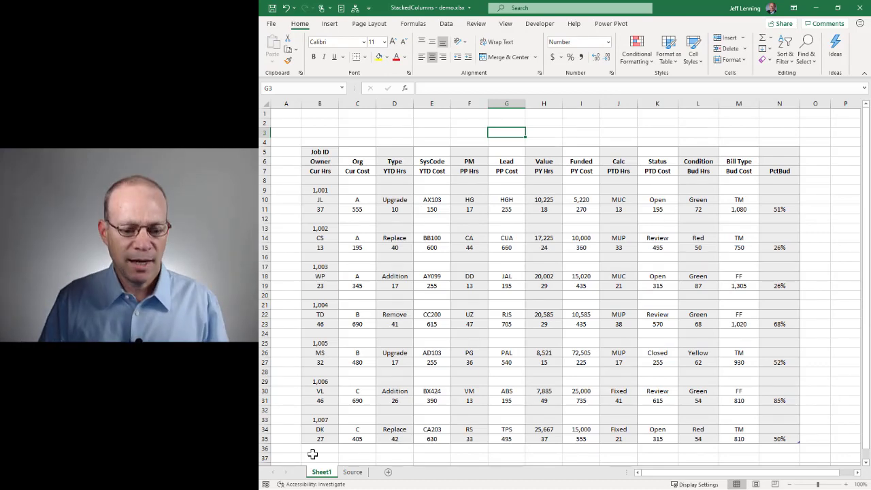
Step: Check the Source sheet, then refresh the Sheet1 report table from its query
click(352, 472)
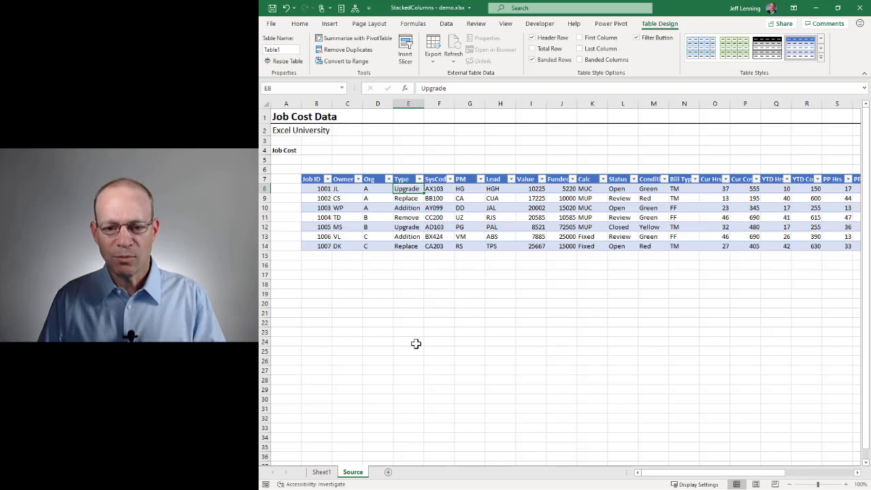
click(321, 472)
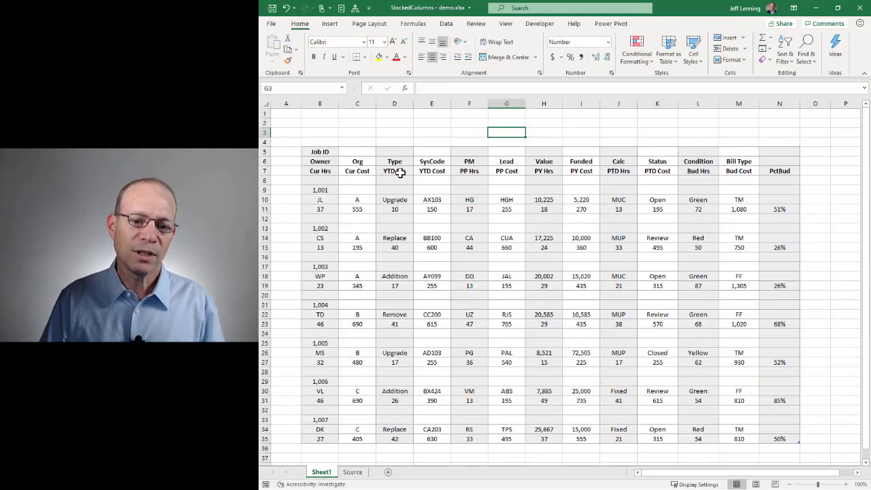
right_click(391, 149)
click(436, 244)
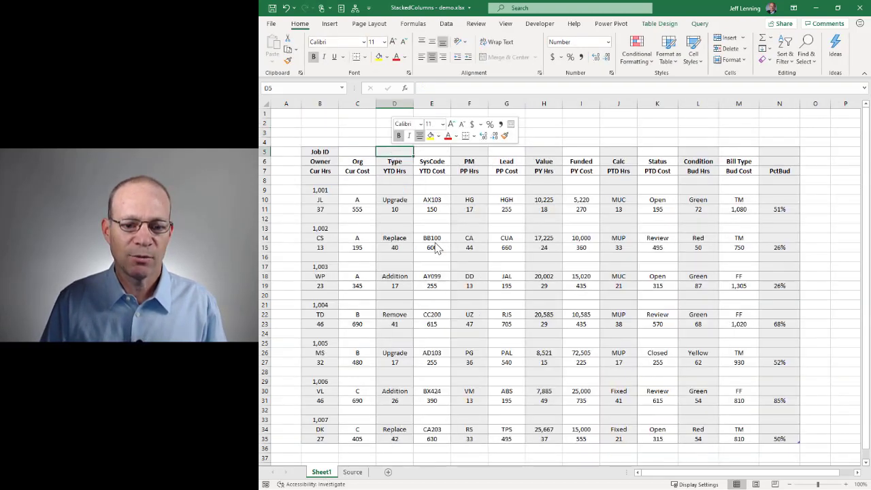